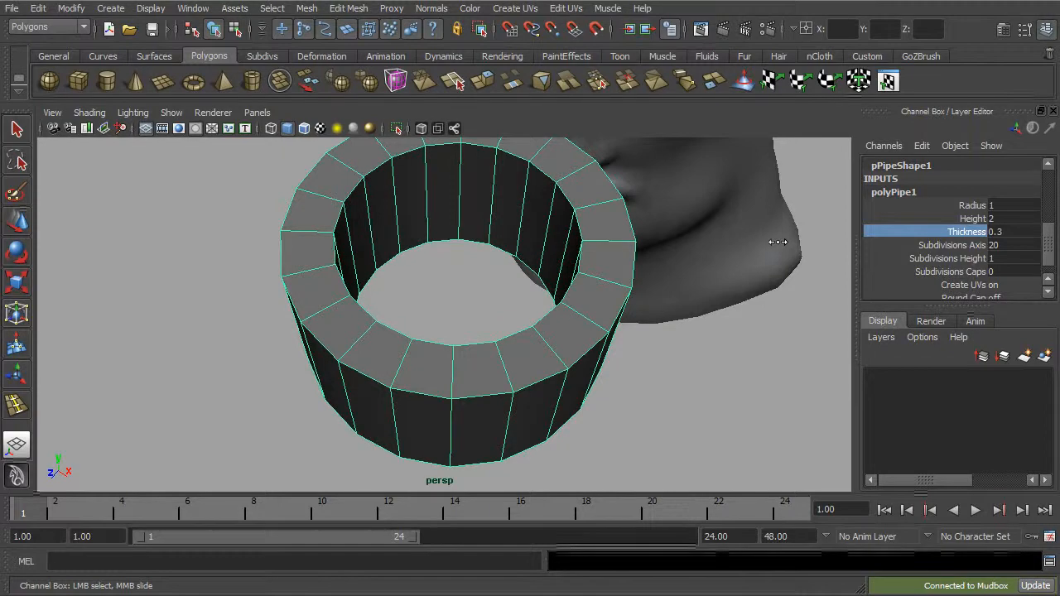
# Step: Set the pipe's thickness to 0.25 and reduce its height to 0.6
pyautogui.doubleClick(1011, 233)
pyautogui.write('0.25')
pyautogui.press('Return')
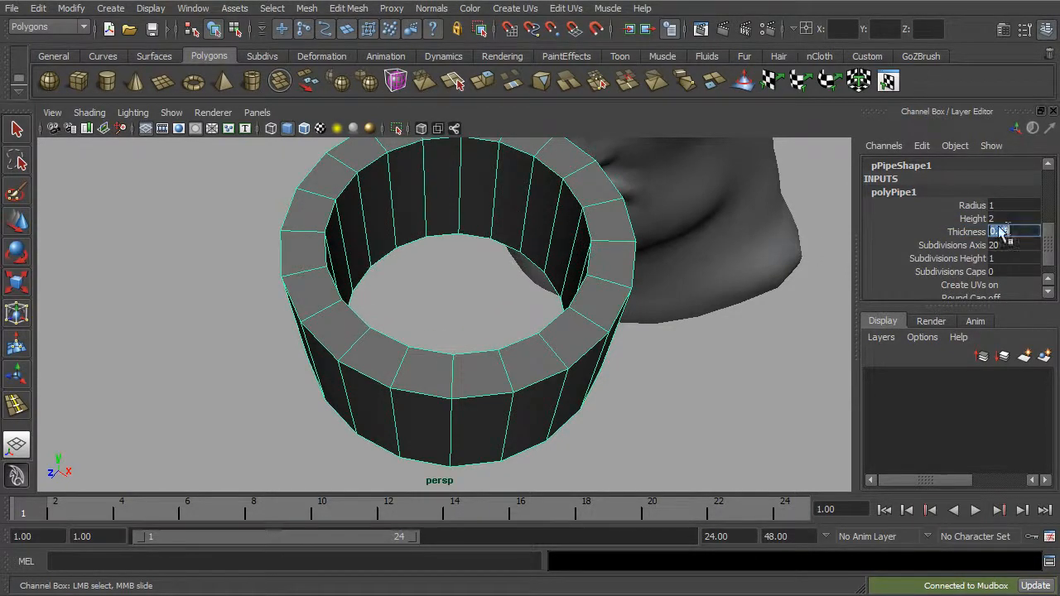
pyautogui.click(974, 219)
pyautogui.moveTo(812, 255); pyautogui.dragTo(779, 261, button='middle')
pyautogui.keyDown('alt'); pyautogui.moveTo(779, 263); pyautogui.dragTo(767, 246); pyautogui.keyUp('alt')
pyautogui.moveTo(767, 246); pyautogui.dragTo(767, 247, button='middle')
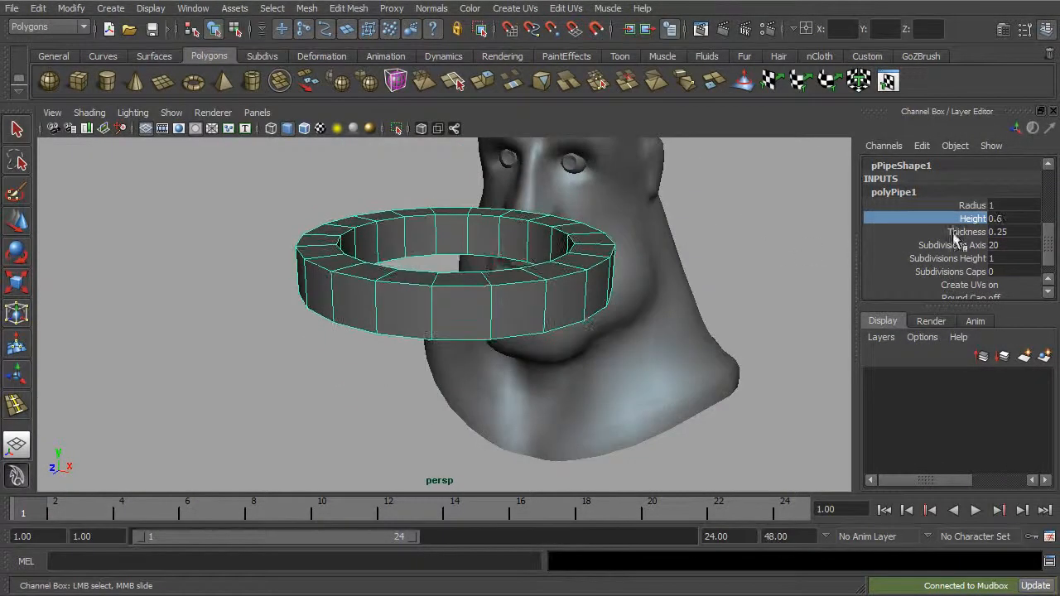
# Step: Delete the half of the ring's faces nearest the head, keeping the front semicircle
pyautogui.keyDown('alt'); pyautogui.moveTo(770, 279); pyautogui.dragTo(822, 278); pyautogui.keyUp('alt')
pyautogui.keyDown('alt'); pyautogui.moveTo(688, 322); pyautogui.dragTo(550, 370); pyautogui.keyUp('alt')
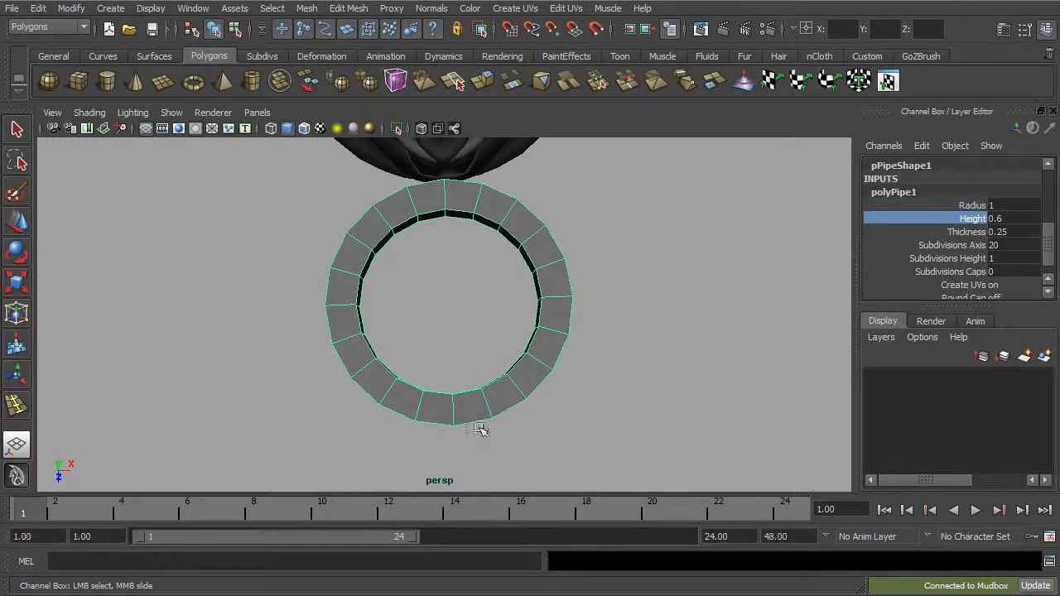
pyautogui.keyDown('alt'); pyautogui.moveTo(538, 400); pyautogui.dragTo(543, 338); pyautogui.keyUp('alt')
pyautogui.moveTo(542, 338); pyautogui.dragTo(540, 374, button='right')
pyautogui.moveTo(634, 323); pyautogui.dragTo(603, 337)
pyautogui.press('Delete')
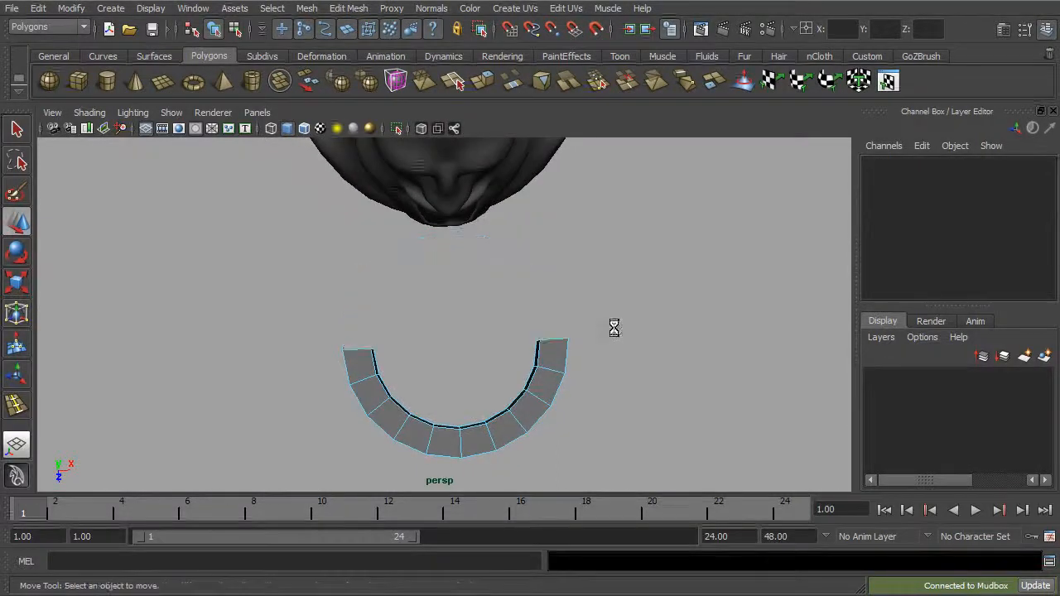
# Step: Delete one half of the semicircular band, leaving a quarter-ring arc of five segments
pyautogui.keyDown('alt'); pyautogui.moveTo(518, 349); pyautogui.dragTo(374, 295); pyautogui.keyUp('alt')
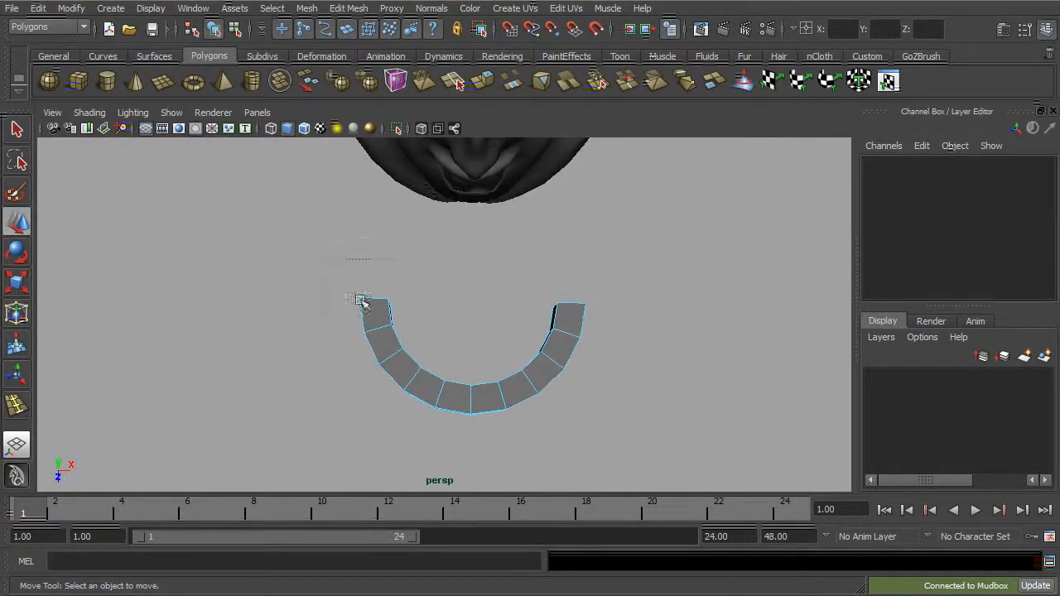
pyautogui.moveTo(452, 418); pyautogui.dragTo(453, 420)
pyautogui.press('Delete')
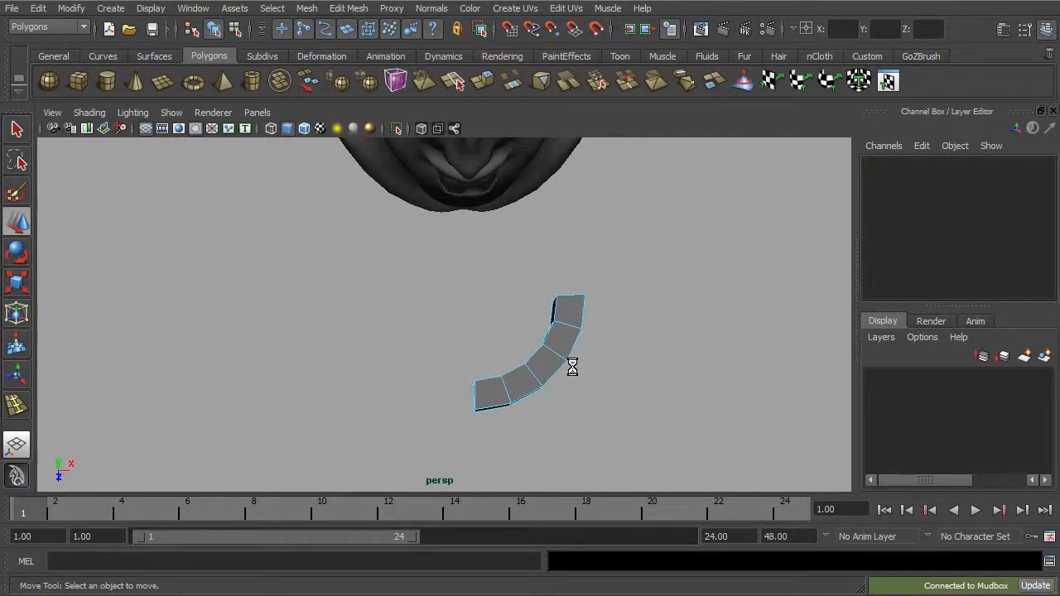
# Step: Delete the five top faces of the quarter-ring arc to leave it open above
pyautogui.keyDown('alt'); pyautogui.moveTo(494, 379); pyautogui.dragTo(539, 334); pyautogui.keyUp('alt')
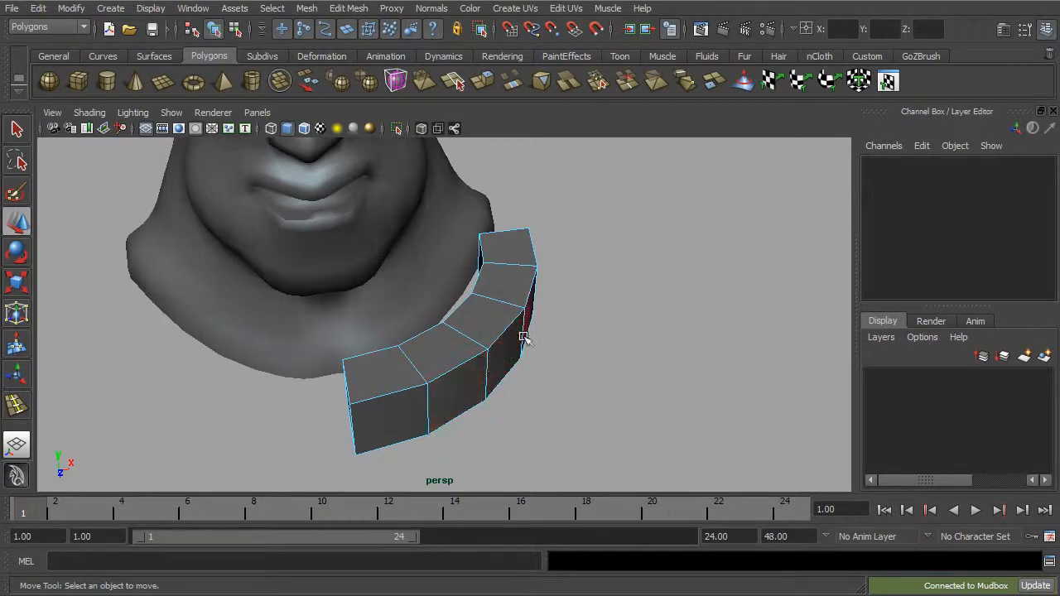
pyautogui.keyDown('alt'); pyautogui.moveTo(535, 324); pyautogui.dragTo(556, 329); pyautogui.keyUp('alt')
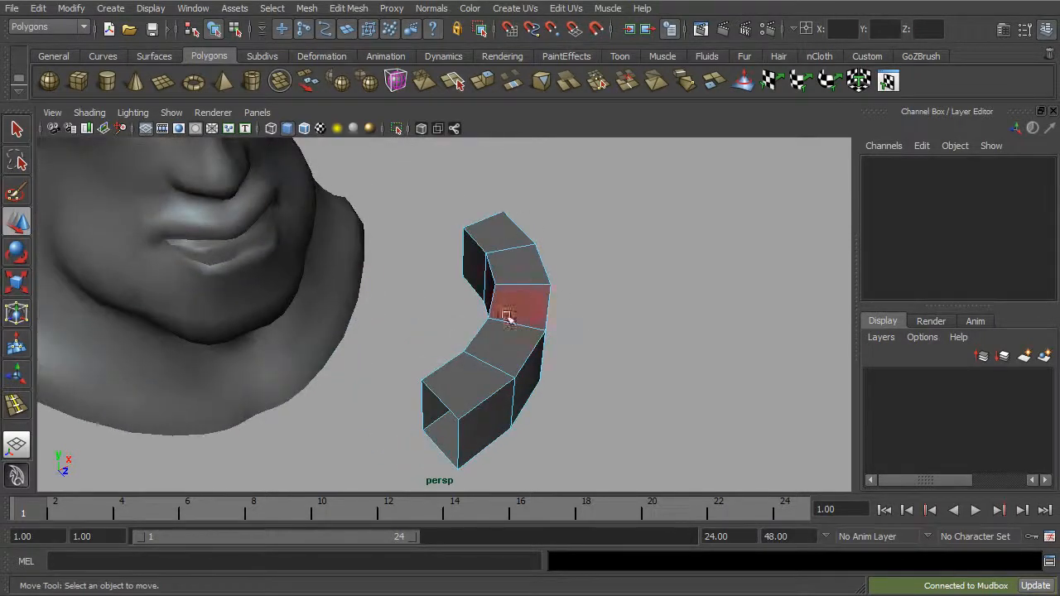
pyautogui.click(472, 379)
pyautogui.keyDown('shift'); pyautogui.click(502, 336); pyautogui.keyUp('shift')
pyautogui.keyDown('shift'); pyautogui.click(523, 305); pyautogui.keyUp('shift')
pyautogui.keyDown('shift'); pyautogui.click(515, 266); pyautogui.keyUp('shift')
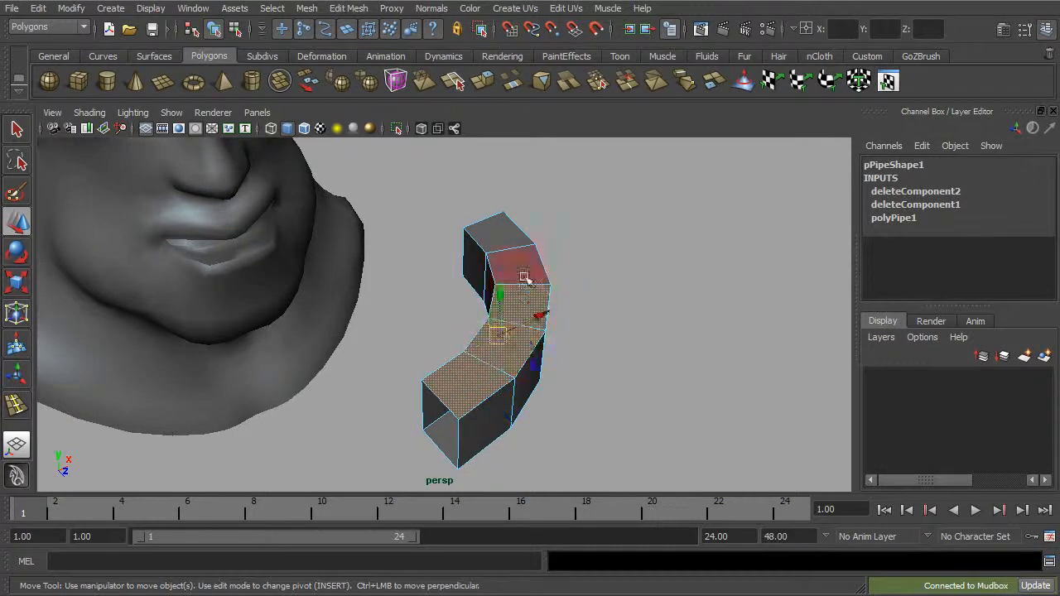
pyautogui.keyDown('shift'); pyautogui.click(508, 238); pyautogui.keyUp('shift')
pyautogui.keyDown('alt'); pyautogui.moveTo(228, 185); pyautogui.dragTo(391, 265); pyautogui.keyUp('alt')
pyautogui.press('Delete')
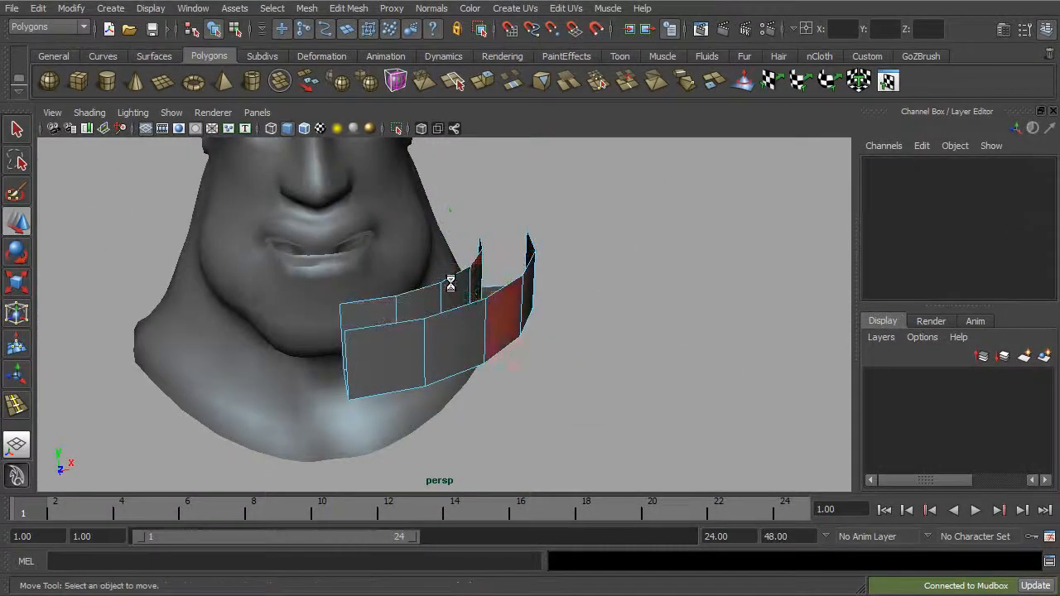
# Step: Smooth the whole quarter-ring mesh in object mode and expand the settings of its smooth node
pyautogui.keyDown('alt'); pyautogui.moveTo(468, 288); pyautogui.dragTo(460, 364); pyautogui.keyUp('alt')
pyautogui.click(214, 30)
pyautogui.click(348, 9)
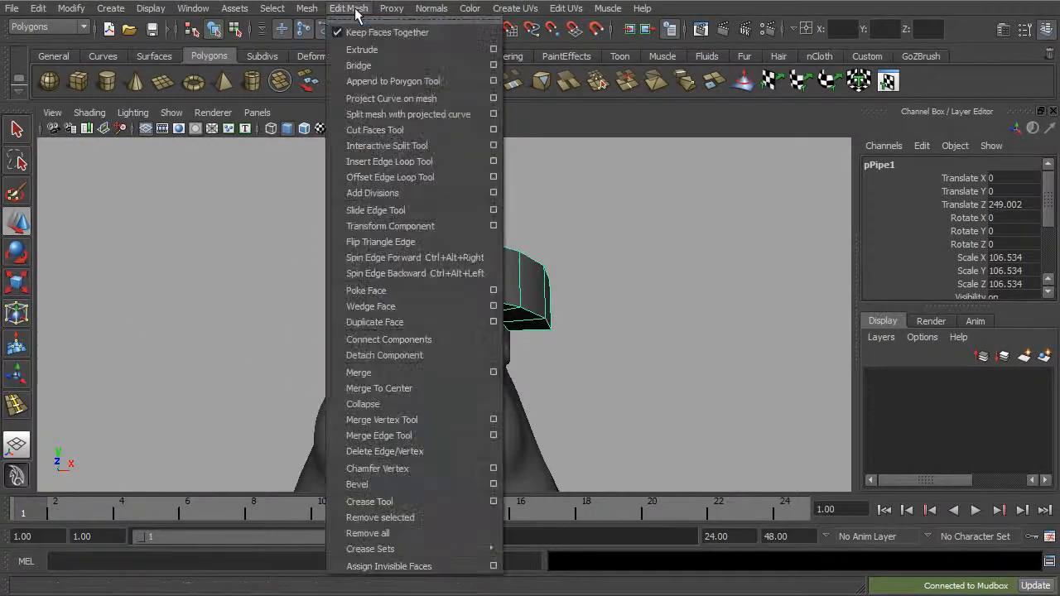
pyautogui.moveTo(308, 9)
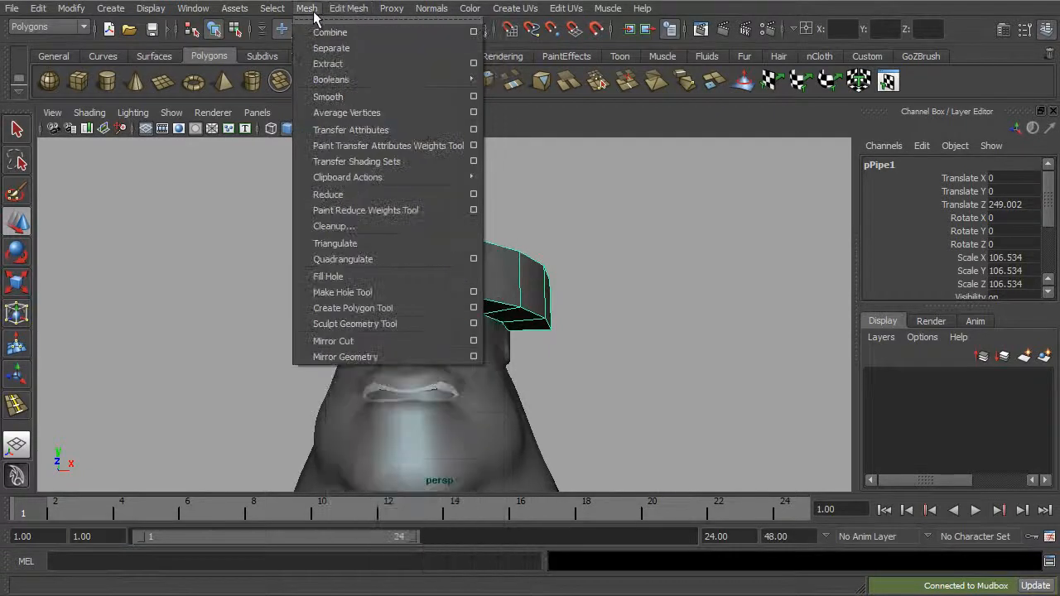
pyautogui.click(338, 97)
pyautogui.keyDown('alt'); pyautogui.moveTo(522, 197); pyautogui.dragTo(562, 245); pyautogui.keyUp('alt')
pyautogui.scroll(-5, 1042, 288)
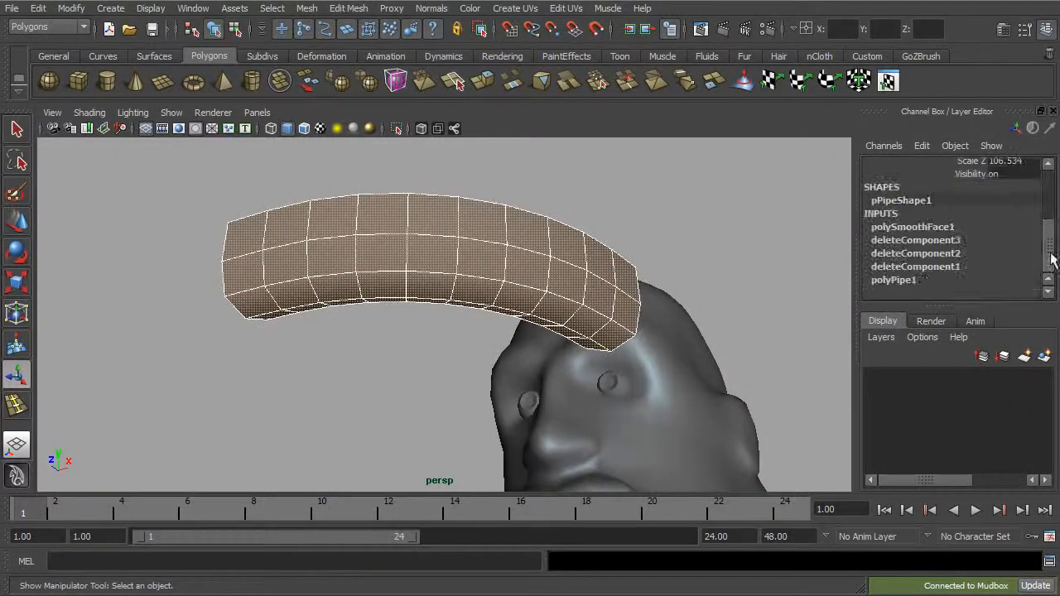
pyautogui.click(911, 228)
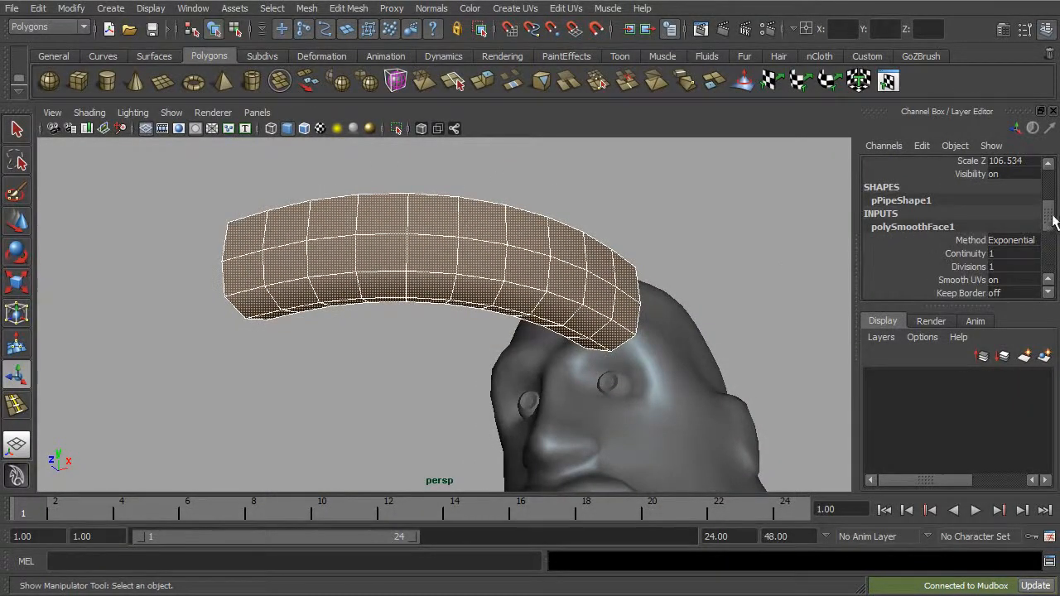
pyautogui.moveTo(1052, 220); pyautogui.dragTo(1048, 223)
# Step: Extrude three alternating four-face patches on the arc's underside, at both ends and the middle, scaling them in and pushing them up about 1.8 in Y
pyautogui.keyDown('alt'); pyautogui.moveTo(597, 286); pyautogui.dragTo(366, 300); pyautogui.keyUp('alt')
pyautogui.moveTo(365, 300); pyautogui.dragTo(367, 326, button='right')
pyautogui.keyDown('alt'); pyautogui.moveTo(367, 326); pyautogui.dragTo(377, 286); pyautogui.keyUp('alt')
pyautogui.click(331, 244)
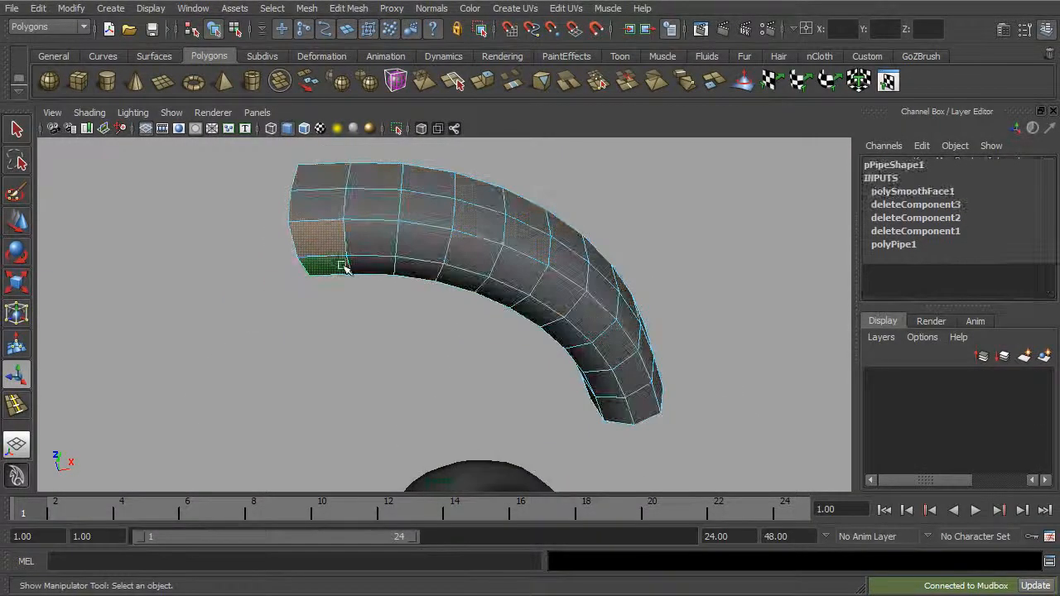
pyautogui.keyDown('alt'); pyautogui.moveTo(357, 240); pyautogui.dragTo(389, 259); pyautogui.keyUp('alt')
pyautogui.keyDown('alt'); pyautogui.moveTo(295, 260); pyautogui.dragTo(547, 323); pyautogui.keyUp('alt')
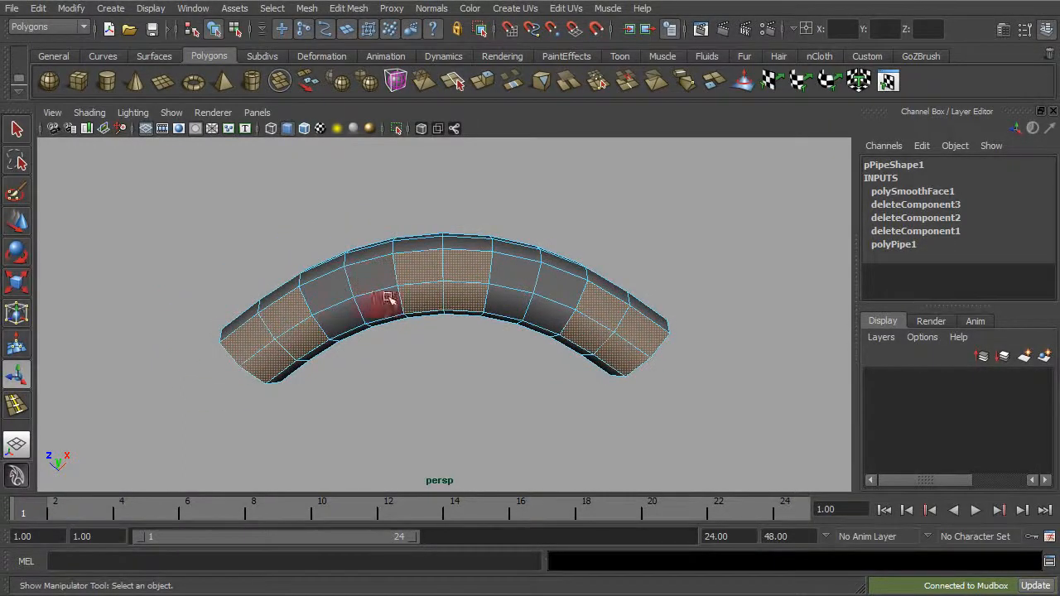
pyautogui.keyDown('alt'); pyautogui.moveTo(407, 281); pyautogui.dragTo(512, 318); pyautogui.keyUp('alt')
pyautogui.click(341, 11)
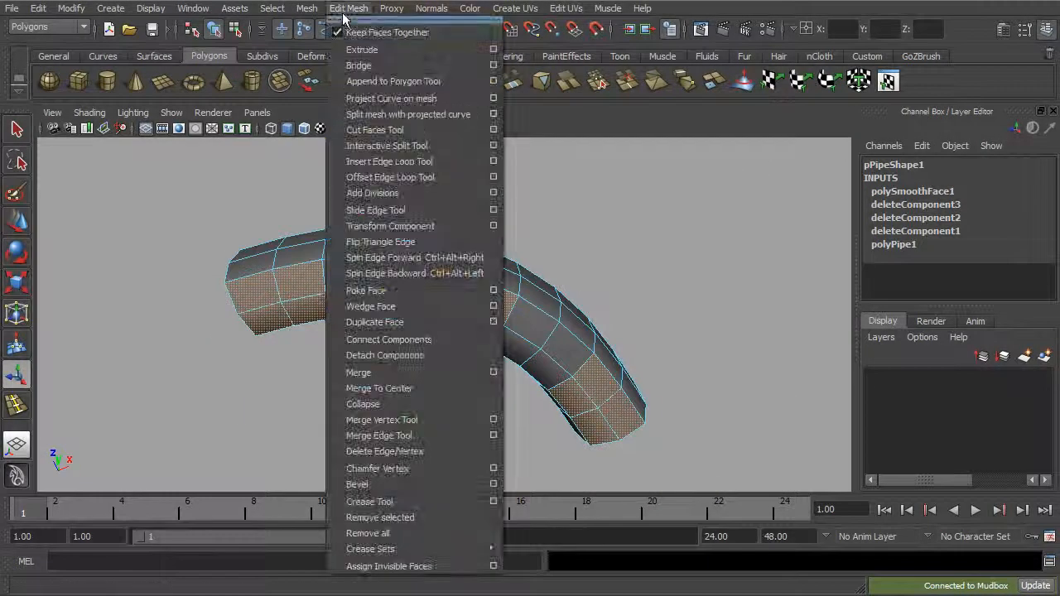
pyautogui.click(382, 50)
pyautogui.keyDown('alt'); pyautogui.moveTo(340, 238); pyautogui.dragTo(407, 246, button='middle'); pyautogui.keyUp('alt')
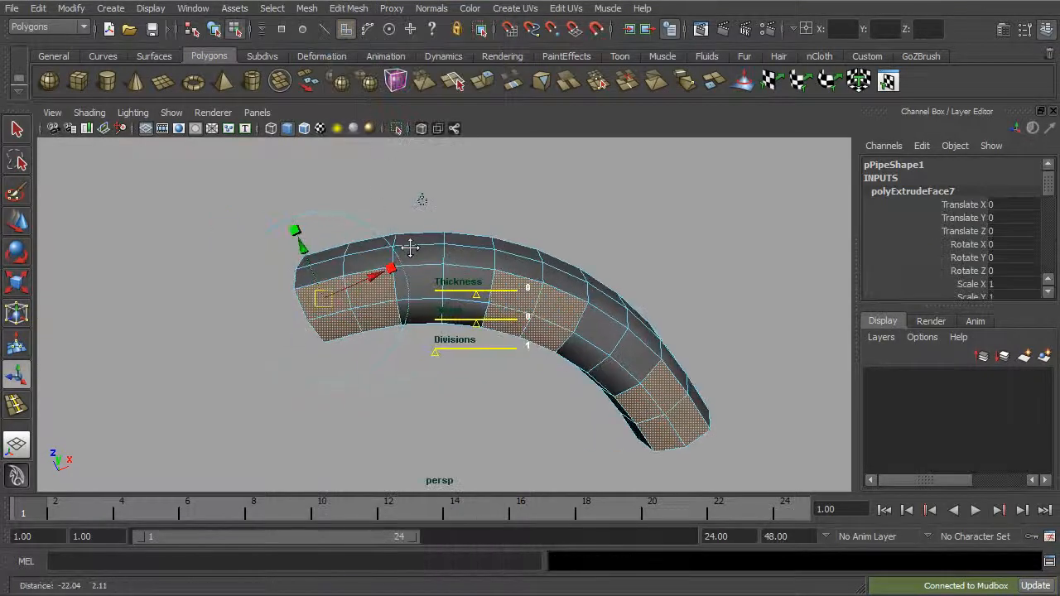
pyautogui.keyDown('alt'); pyautogui.moveTo(407, 246); pyautogui.dragTo(428, 257, button='right'); pyautogui.keyUp('alt')
pyautogui.click(366, 265)
pyautogui.moveTo(298, 297); pyautogui.dragTo(273, 304)
pyautogui.keyDown('alt'); pyautogui.moveTo(338, 299); pyautogui.dragTo(378, 338); pyautogui.keyUp('alt')
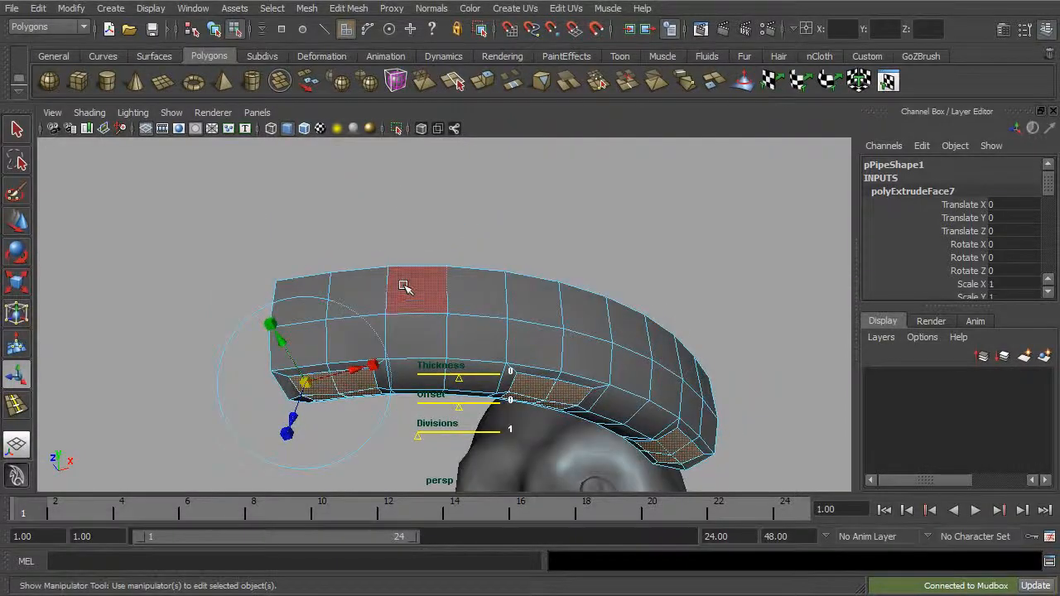
pyautogui.keyDown('alt'); pyautogui.moveTo(404, 286); pyautogui.dragTo(472, 301); pyautogui.keyUp('alt')
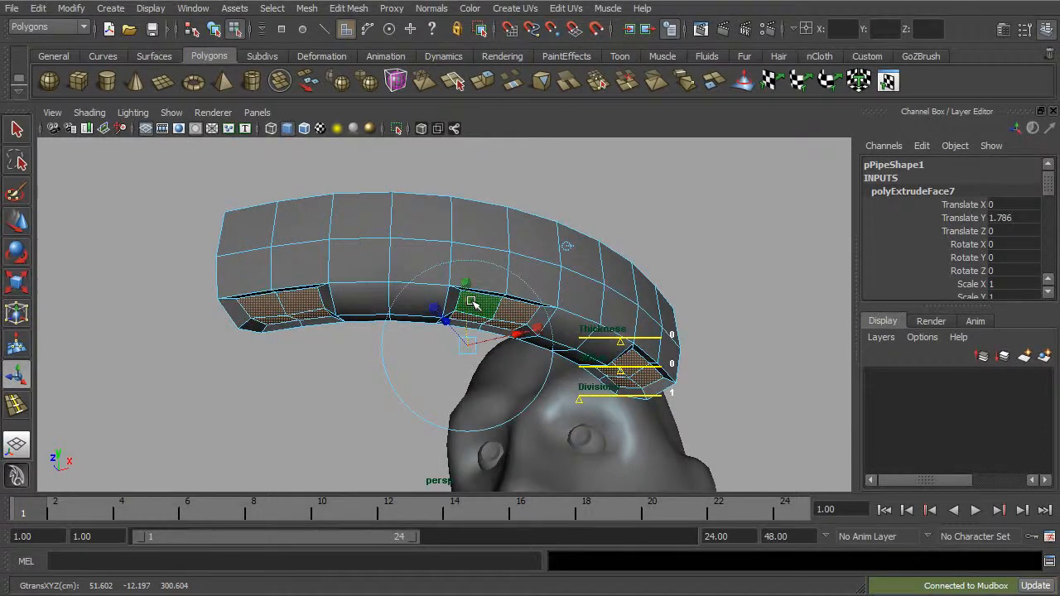
# Step: Extrude the three inset patches again and push them about 5.4 in Y into the arc as deep sockets, then return to object mode
pyautogui.hotkey('ctrl', 'e')
pyautogui.click(362, 210)
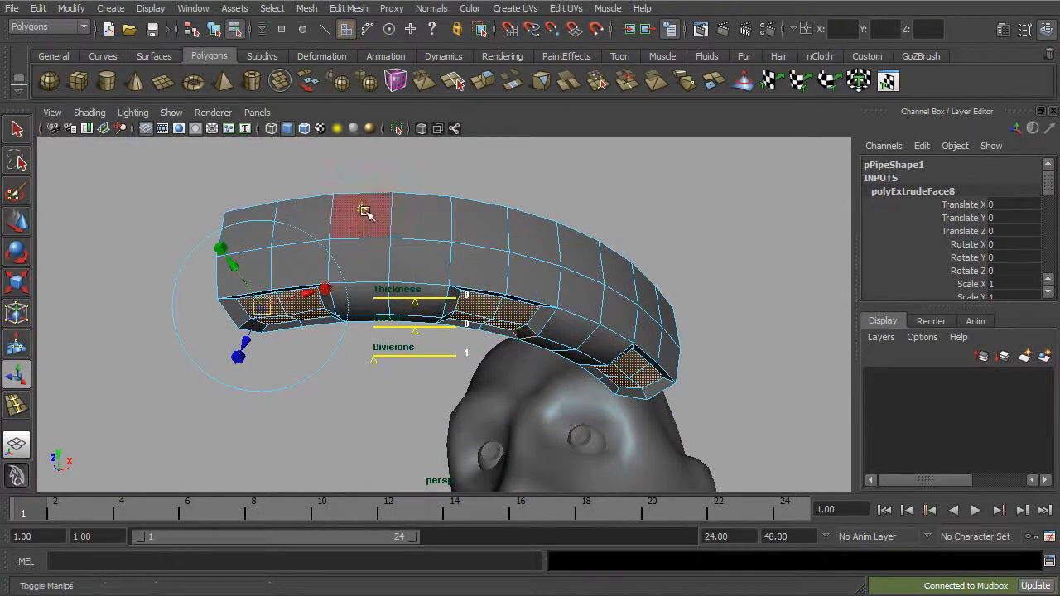
pyautogui.moveTo(470, 309); pyautogui.dragTo(535, 330)
pyautogui.click(567, 231)
pyautogui.keyDown('alt'); pyautogui.moveTo(367, 307); pyautogui.dragTo(340, 252); pyautogui.keyUp('alt')
pyautogui.click(230, 197)
pyautogui.moveTo(270, 267); pyautogui.dragTo(245, 272)
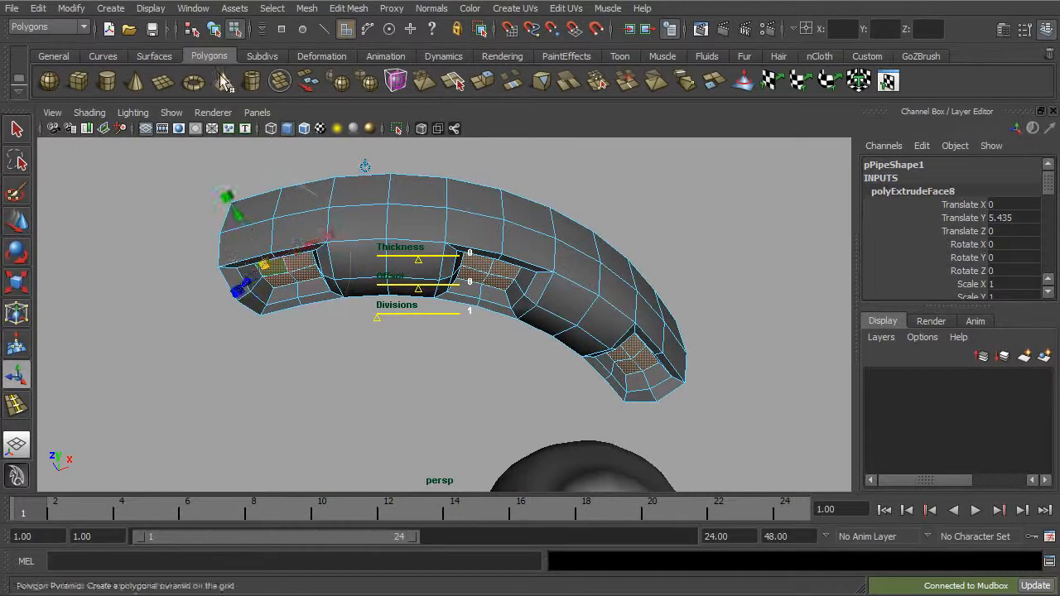
pyautogui.click(216, 31)
# Step: Extrude the two remaining four-face patches between the sockets, scaling them in and pushing them up about 1.7 in Y
pyautogui.keyDown('alt'); pyautogui.moveTo(498, 231); pyautogui.dragTo(473, 267); pyautogui.keyUp('alt')
pyautogui.keyDown('alt'); pyautogui.moveTo(473, 267); pyautogui.dragTo(448, 285, button='middle'); pyautogui.keyUp('alt')
pyautogui.moveTo(368, 306); pyautogui.dragTo(395, 339, button='right')
pyautogui.moveTo(395, 339)
pyautogui.keyDown('alt'); pyautogui.mouseDown()
pyautogui.moveTo(402, 293)
pyautogui.moveTo(396, 358)
pyautogui.mouseUp(); pyautogui.keyUp('alt')
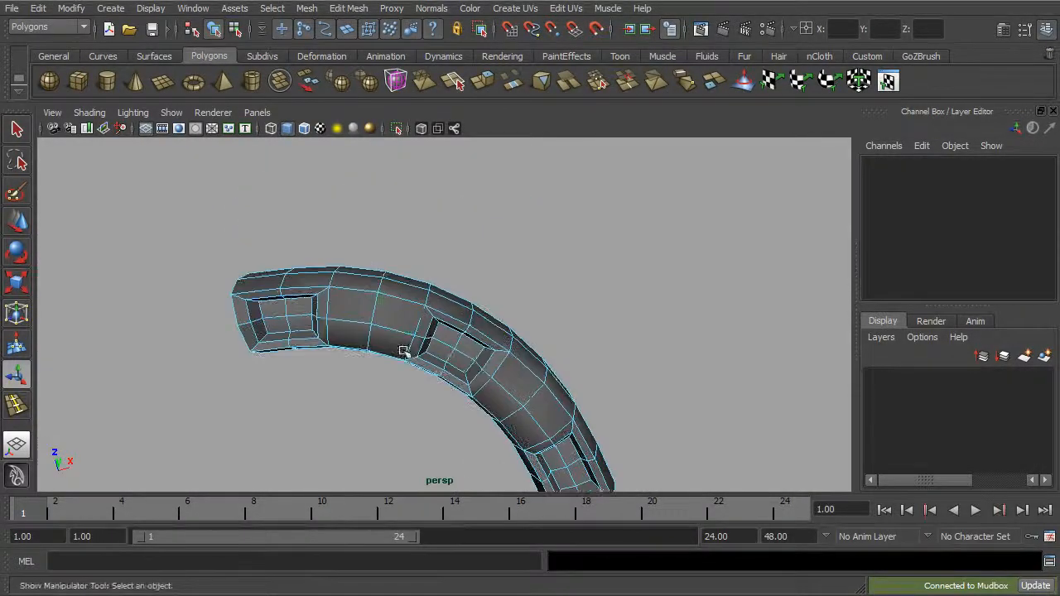
pyautogui.click(394, 313)
pyautogui.keyDown('shift'); pyautogui.click(386, 343); pyautogui.keyUp('shift')
pyautogui.keyDown('shift'); pyautogui.click(353, 333); pyautogui.keyUp('shift')
pyautogui.keyDown('shift'); pyautogui.click(358, 310); pyautogui.keyUp('shift')
pyautogui.keyDown('alt'); pyautogui.moveTo(521, 355); pyautogui.dragTo(497, 290); pyautogui.keyUp('alt')
pyautogui.keyDown('shift'); pyautogui.click(503, 386); pyautogui.keyUp('shift')
pyautogui.keyDown('shift'); pyautogui.click(523, 367); pyautogui.keyUp('shift')
pyautogui.keyDown('shift'); pyautogui.click(554, 391); pyautogui.keyUp('shift')
pyautogui.click(348, 8)
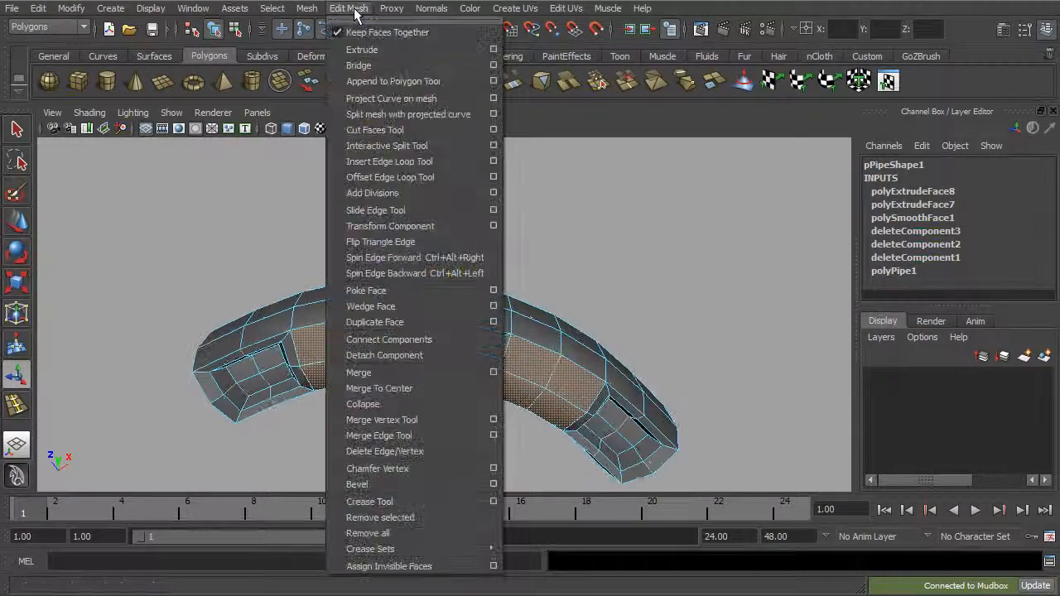
pyautogui.click(374, 49)
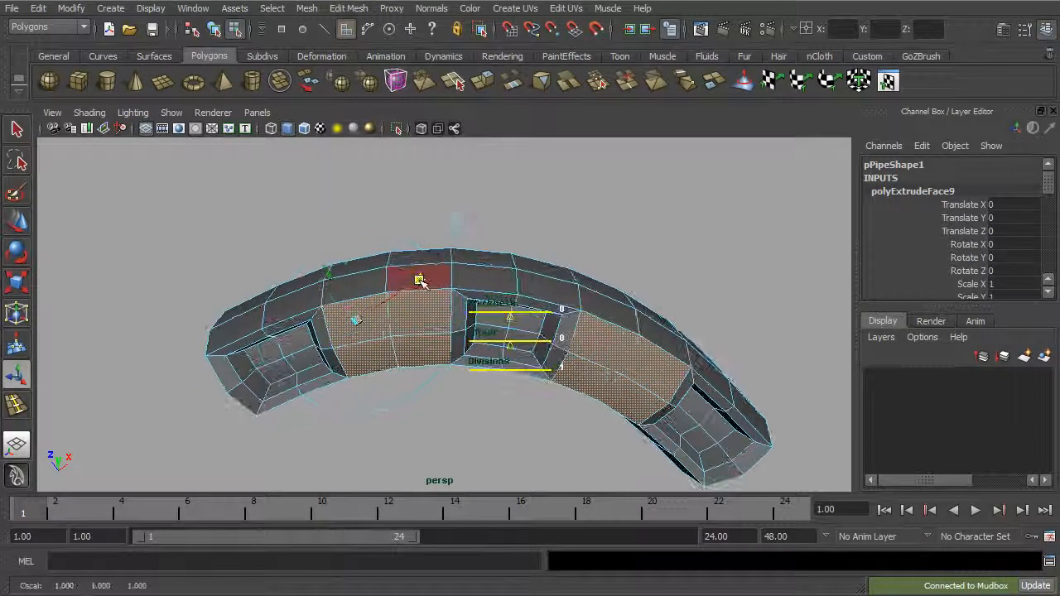
pyautogui.click(420, 281)
pyautogui.moveTo(356, 325); pyautogui.dragTo(336, 333)
pyautogui.keyDown('alt'); pyautogui.moveTo(428, 300); pyautogui.dragTo(487, 320); pyautogui.keyUp('alt')
# Step: Extrude the two new inset patches again, pushing them about 6 in Y into the arc and adjusting their scale
pyautogui.press('g')
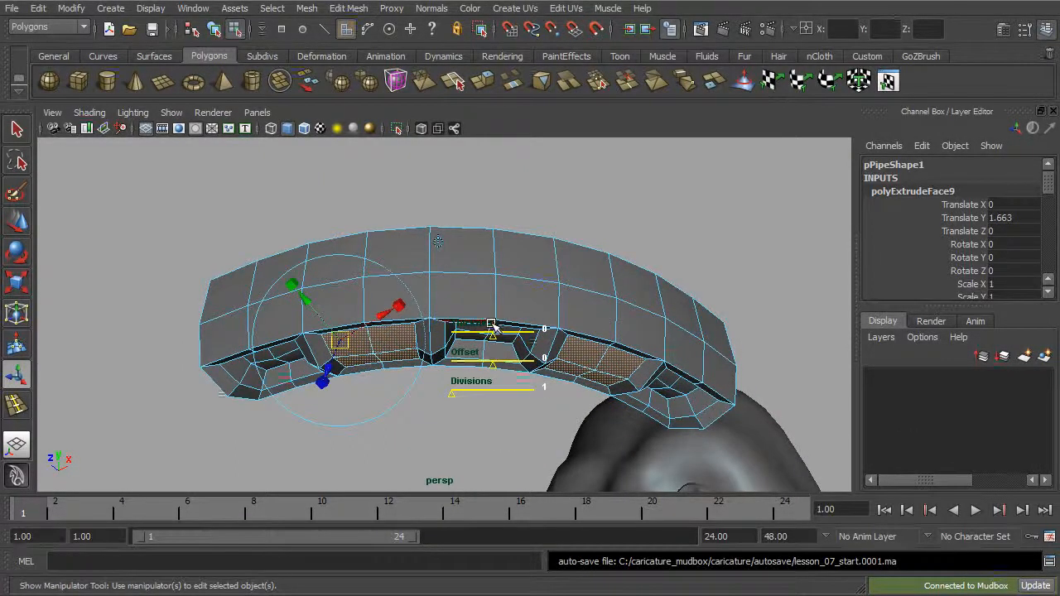
pyautogui.click(445, 245)
pyautogui.moveTo(486, 309); pyautogui.dragTo(549, 313)
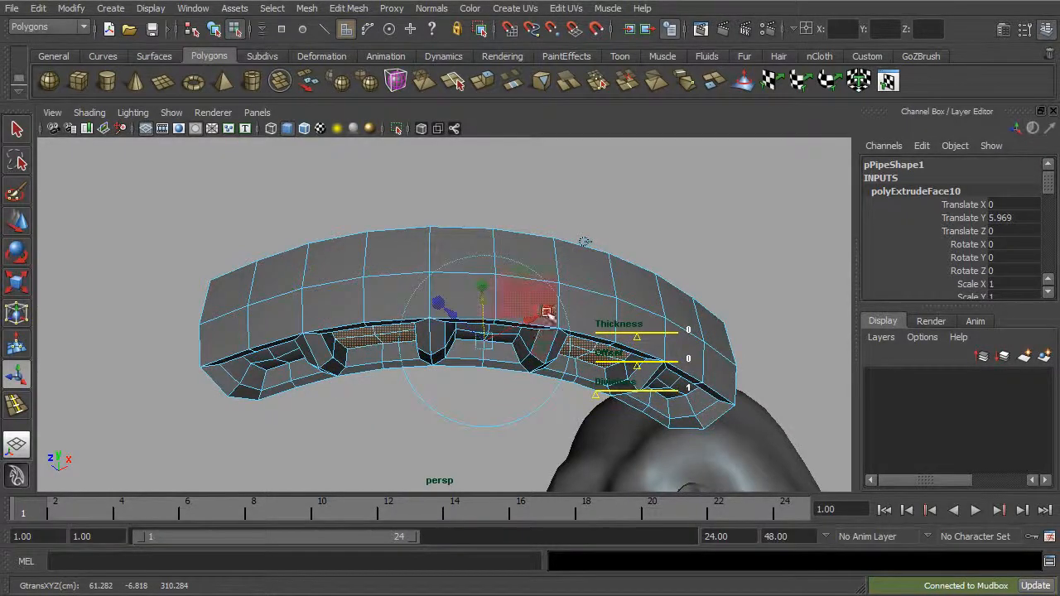
pyautogui.click(584, 242)
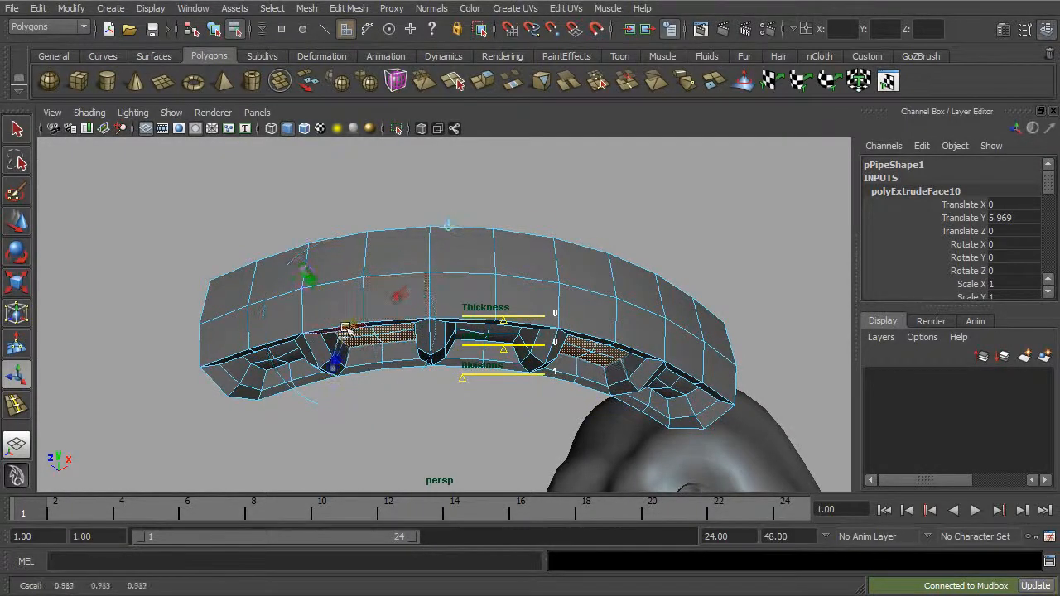
pyautogui.keyDown('alt'); pyautogui.moveTo(325, 333); pyautogui.dragTo(423, 331); pyautogui.keyUp('alt')
pyautogui.keyDown('alt'); pyautogui.moveTo(338, 313); pyautogui.dragTo(366, 222); pyautogui.keyUp('alt')
# Step: Raise the lower-rim vertices at the middle of each socket on the inner and outer sides to scallop the edge, then return to object mode
pyautogui.keyDown('alt'); pyautogui.moveTo(307, 247); pyautogui.dragTo(369, 172); pyautogui.keyUp('alt')
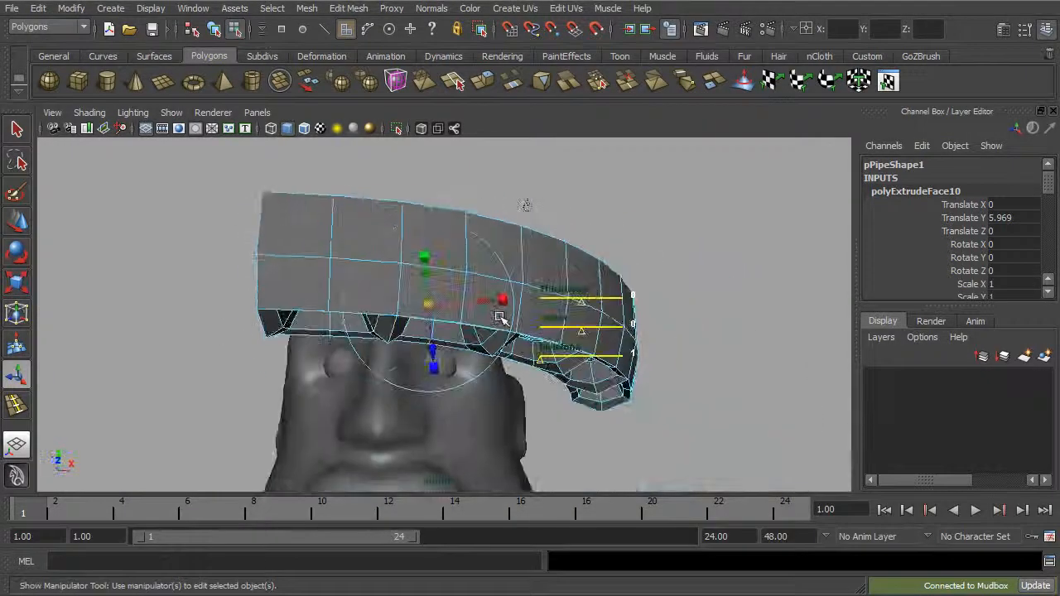
pyautogui.click(248, 174)
pyautogui.moveTo(359, 279); pyautogui.dragTo(331, 281, button='right')
pyautogui.keyDown('alt'); pyautogui.moveTo(348, 291); pyautogui.dragTo(342, 344); pyautogui.keyUp('alt')
pyautogui.keyDown('alt'); pyautogui.moveTo(342, 345); pyautogui.dragTo(466, 351); pyautogui.keyUp('alt')
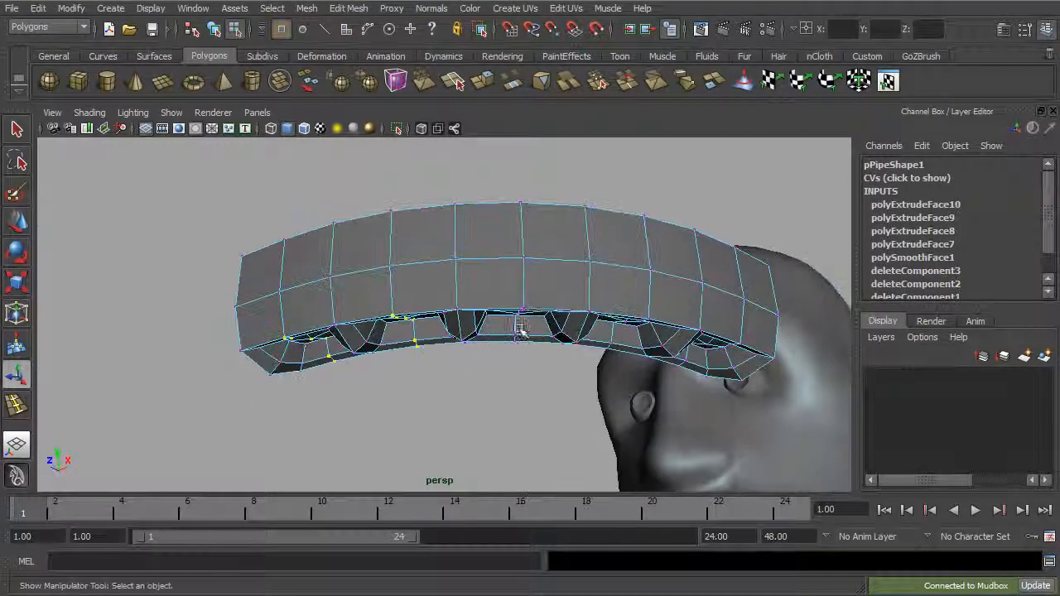
pyautogui.keyDown('alt'); pyautogui.moveTo(560, 354); pyautogui.dragTo(605, 284); pyautogui.keyUp('alt')
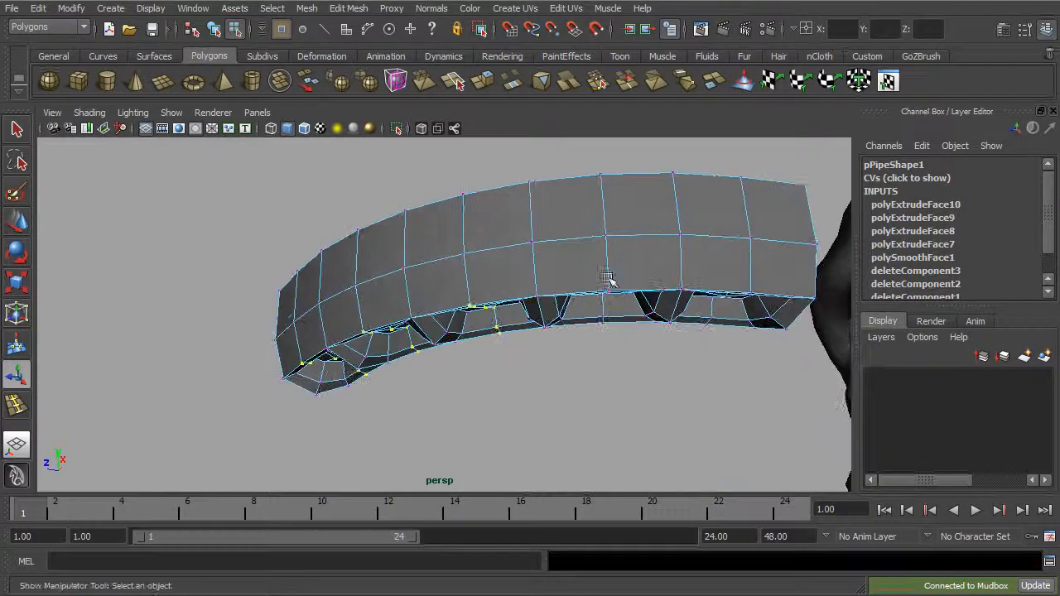
pyautogui.keyDown('alt'); pyautogui.moveTo(590, 329); pyautogui.dragTo(611, 275); pyautogui.keyUp('alt')
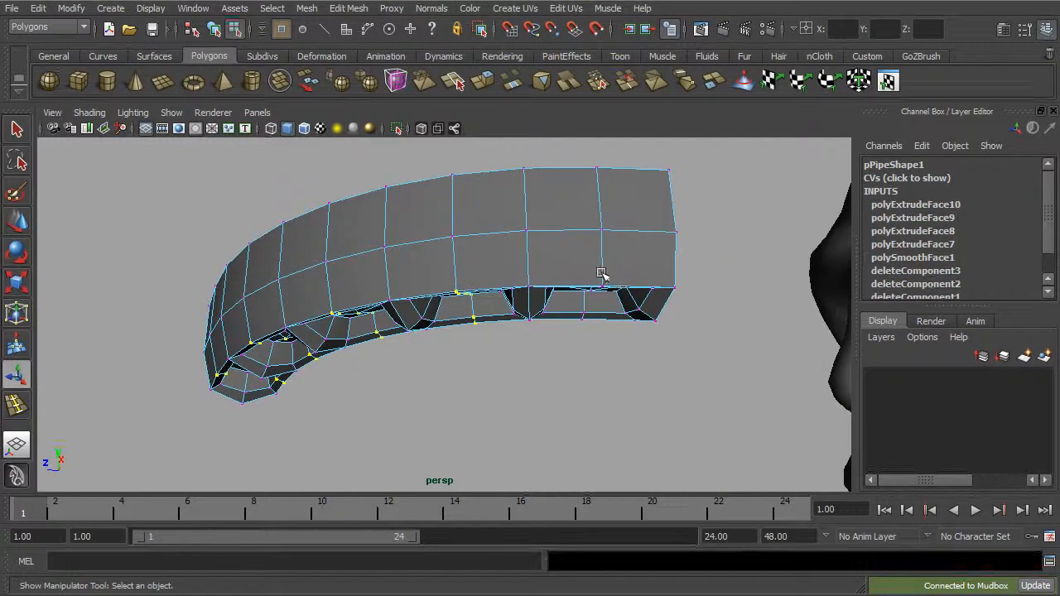
pyautogui.keyDown('alt'); pyautogui.moveTo(598, 337); pyautogui.dragTo(339, 286); pyautogui.keyUp('alt')
pyautogui.press('w')
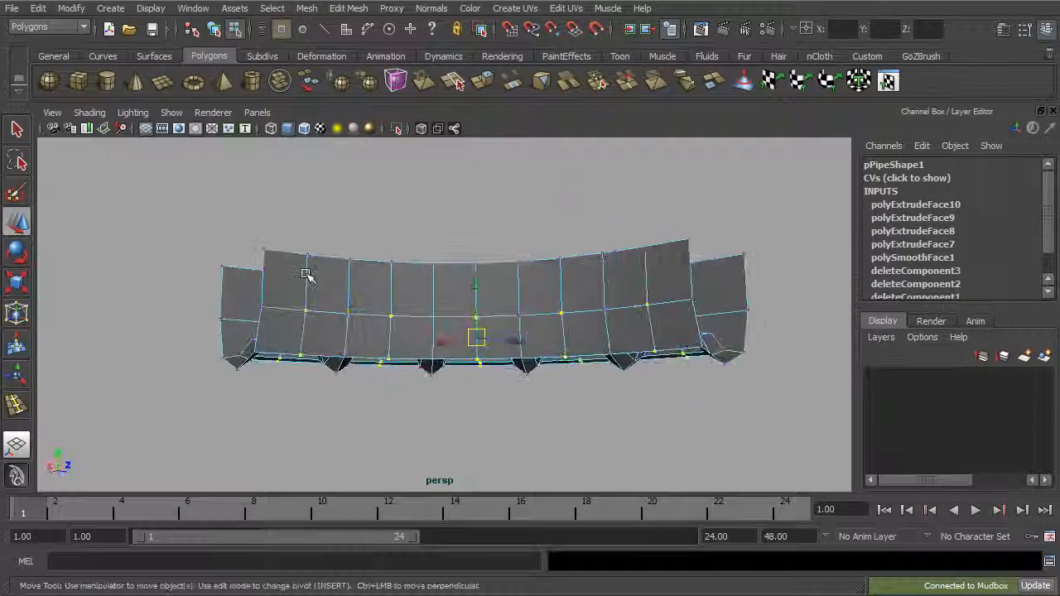
pyautogui.keyDown('alt'); pyautogui.moveTo(685, 307); pyautogui.dragTo(452, 293); pyautogui.keyUp('alt')
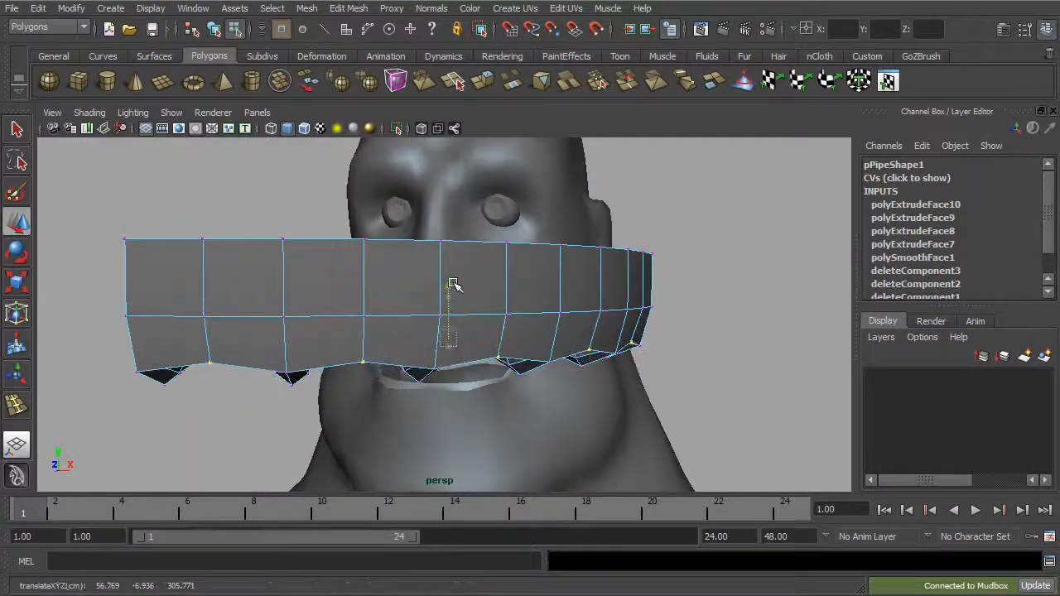
pyautogui.keyDown('alt'); pyautogui.moveTo(462, 274); pyautogui.dragTo(438, 250); pyautogui.keyUp('alt')
pyautogui.moveTo(457, 262)
pyautogui.keyDown('alt'); pyautogui.mouseDown()
pyautogui.moveTo(511, 279)
pyautogui.moveTo(464, 264)
pyautogui.mouseUp(); pyautogui.keyUp('alt')
pyautogui.scroll(-2, 464, 264)
pyautogui.click(214, 30)
pyautogui.keyDown('alt'); pyautogui.moveTo(384, 207); pyautogui.dragTo(387, 216); pyautogui.keyUp('alt')
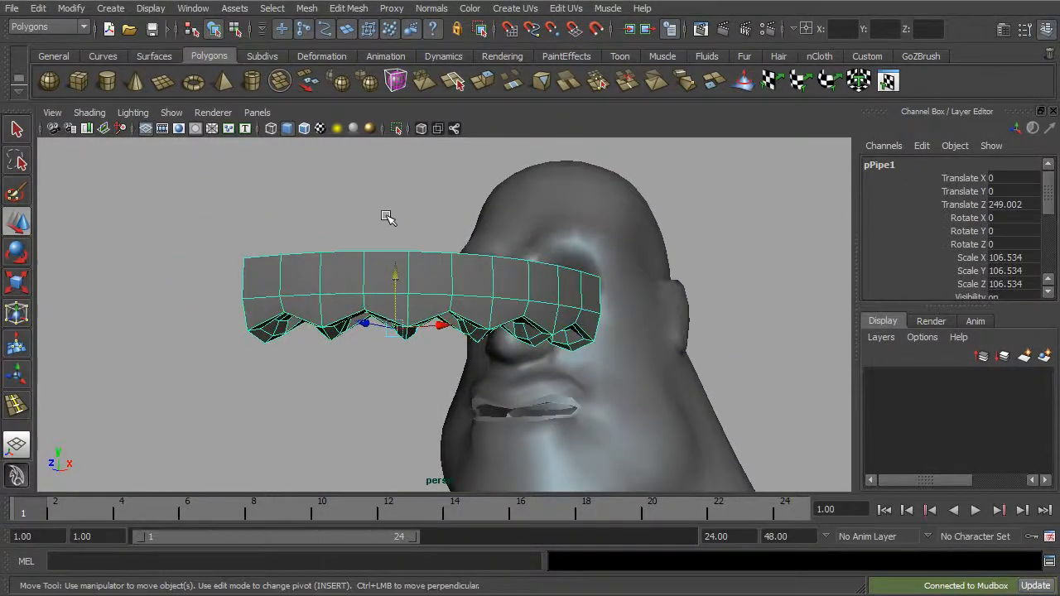
# Step: Examine the half gum arc against the head, smoothed and unsmoothed, in the perspective and front views
pyautogui.click(400, 236)
pyautogui.keyDown('alt'); pyautogui.moveTo(440, 263); pyautogui.dragTo(500, 346); pyautogui.keyUp('alt')
pyautogui.click(475, 337)
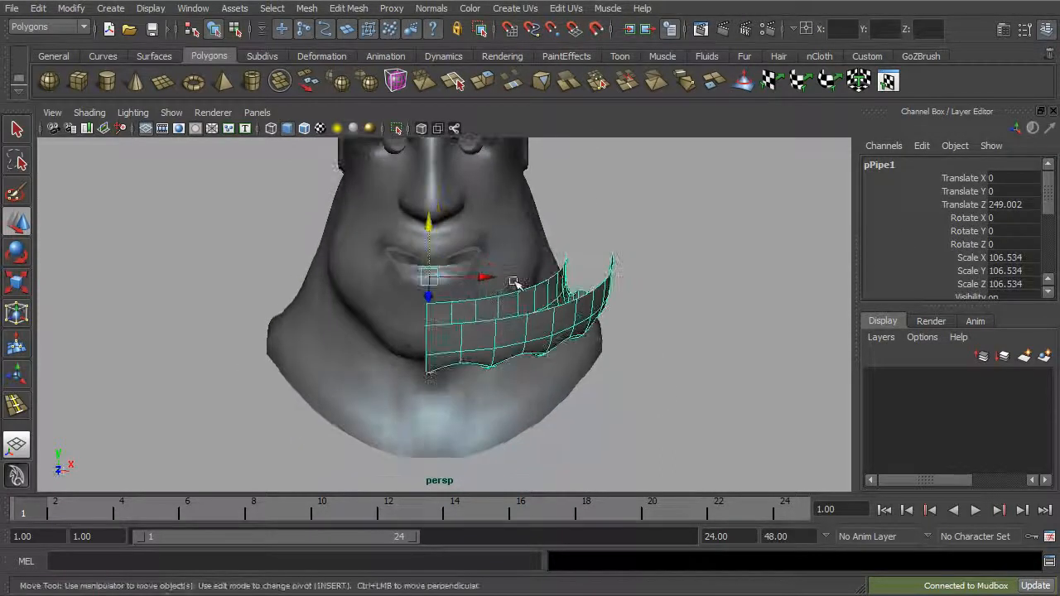
pyautogui.keyDown('alt'); pyautogui.moveTo(570, 312); pyautogui.dragTo(497, 325); pyautogui.keyUp('alt')
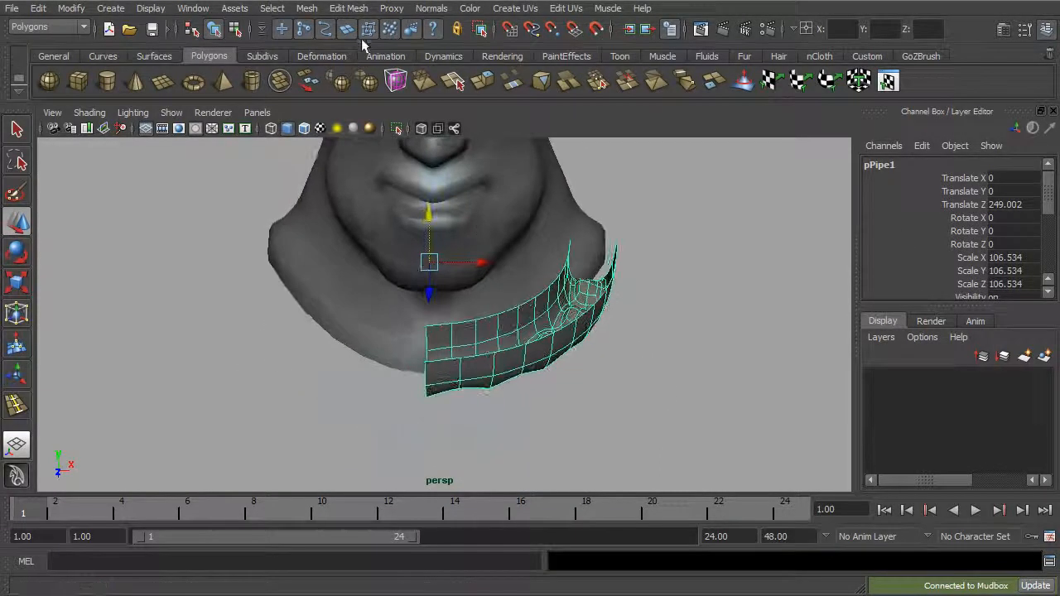
pyautogui.press('1')
pyautogui.keyDown('alt'); pyautogui.moveTo(515, 152); pyautogui.dragTo(514, 205); pyautogui.keyUp('alt')
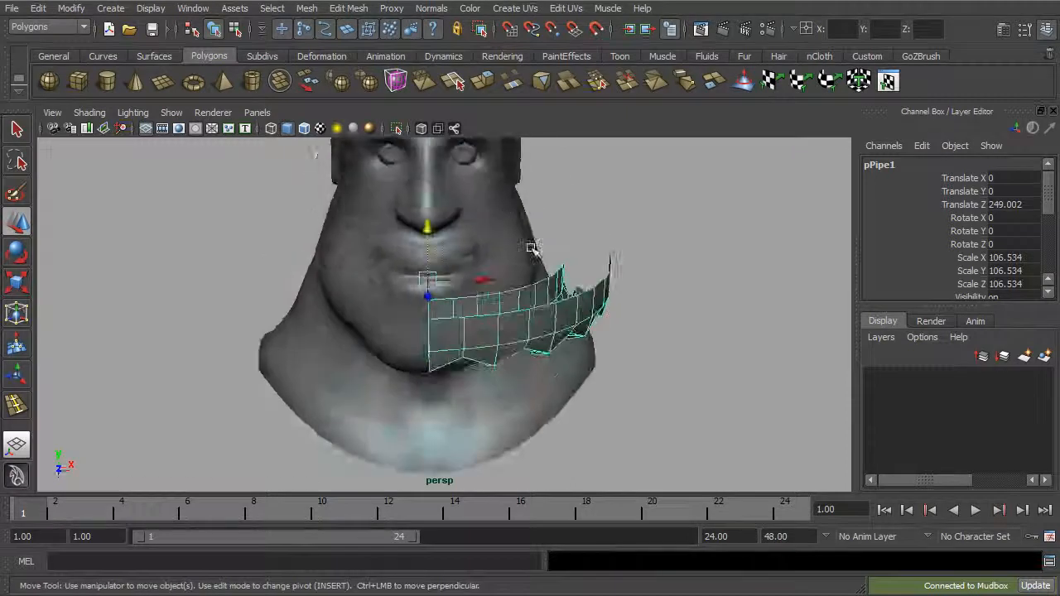
pyautogui.press('space')
pyautogui.press('space')
pyautogui.press('f')
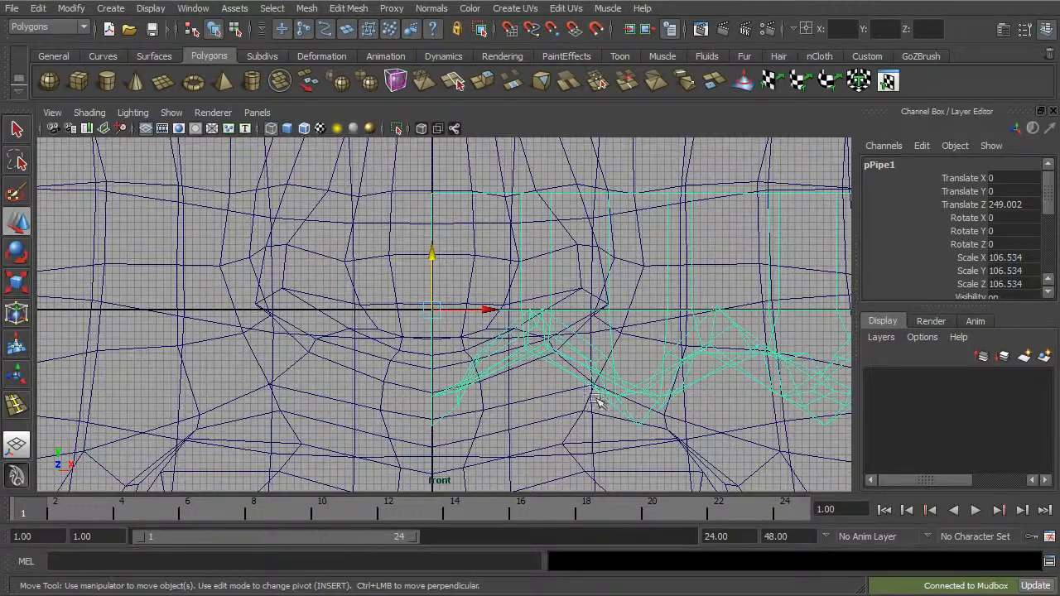
pyautogui.press('space')
pyautogui.press('space')
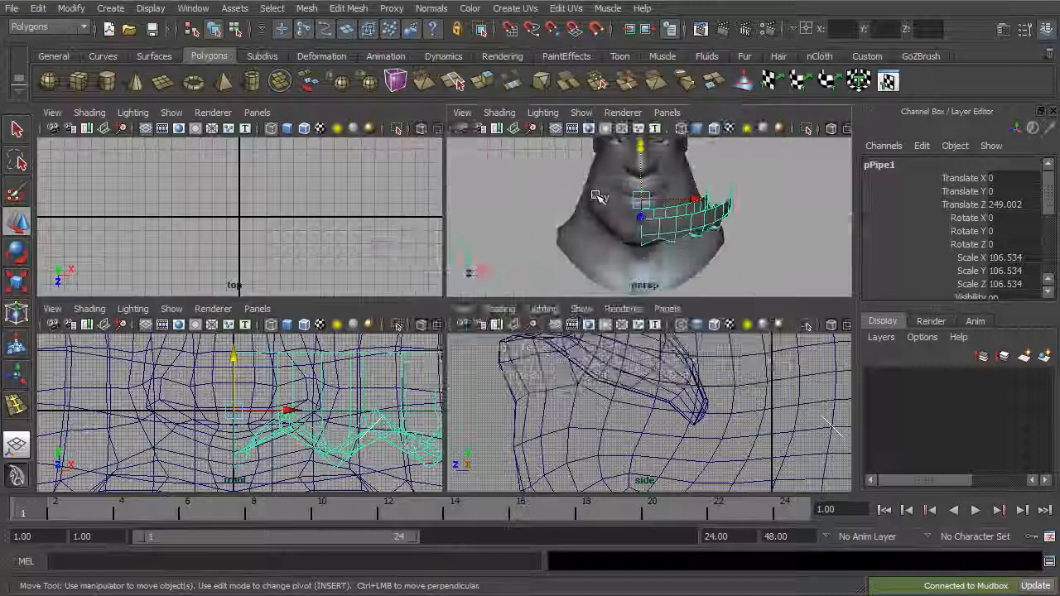
pyautogui.press('space')
# Step: Mirror the half gum geometry in the -X direction, merging it and its vertices with the original
pyautogui.click(348, 8)
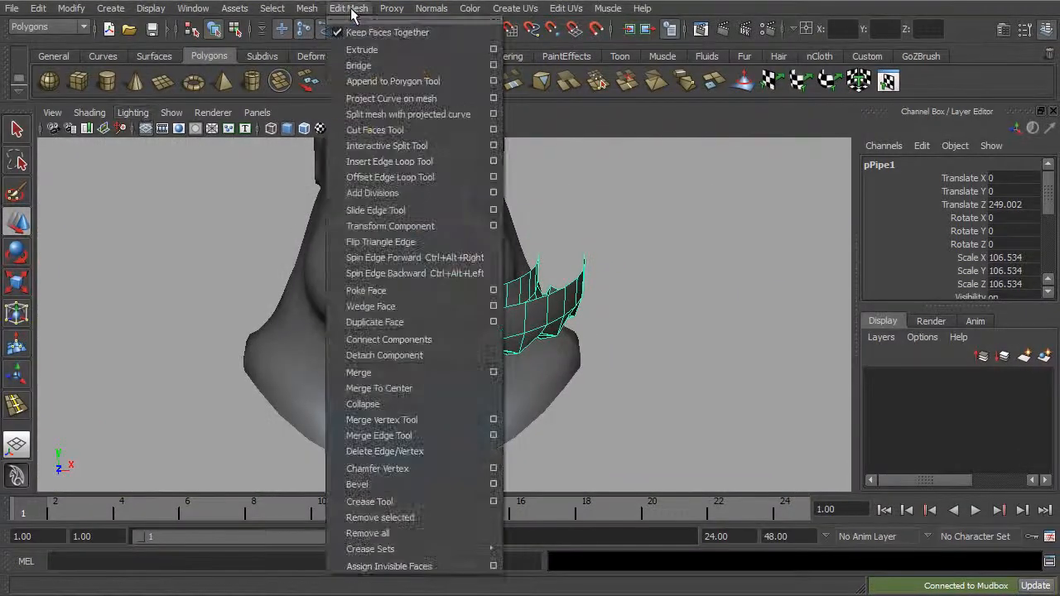
pyautogui.moveTo(313, 10)
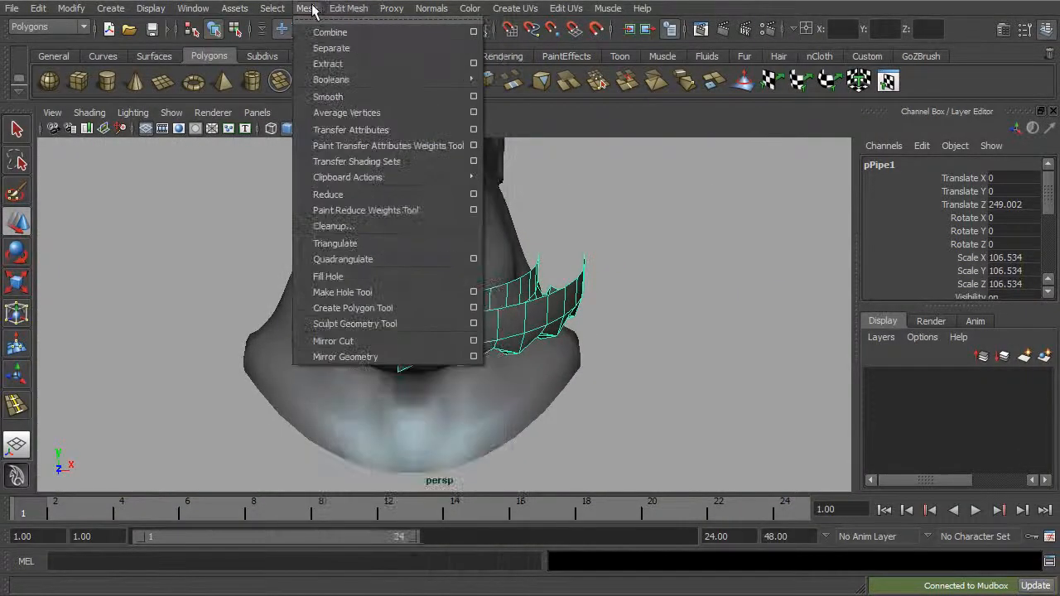
pyautogui.click(474, 358)
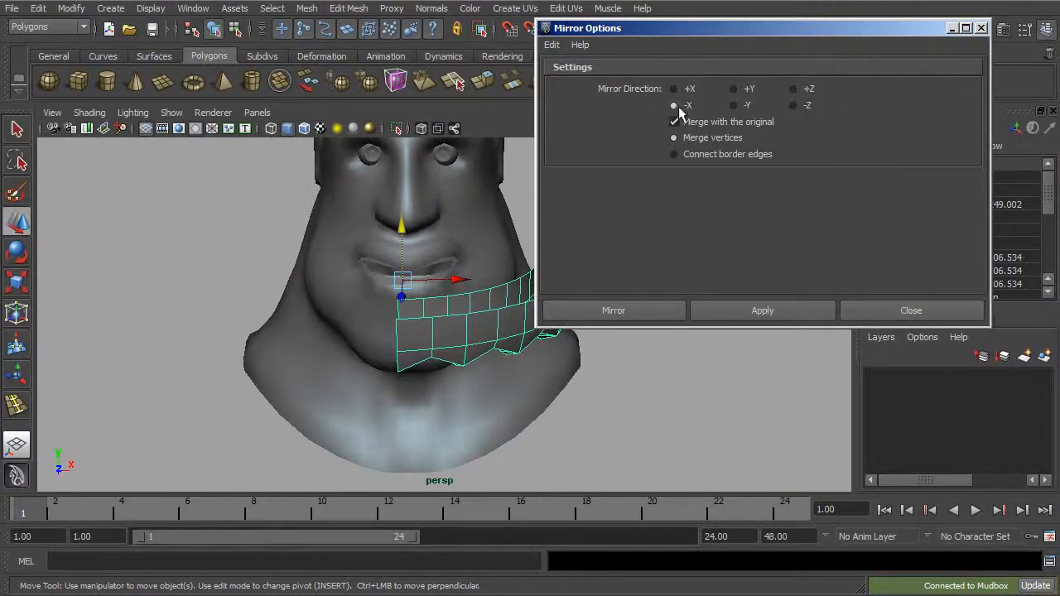
pyautogui.click(614, 311)
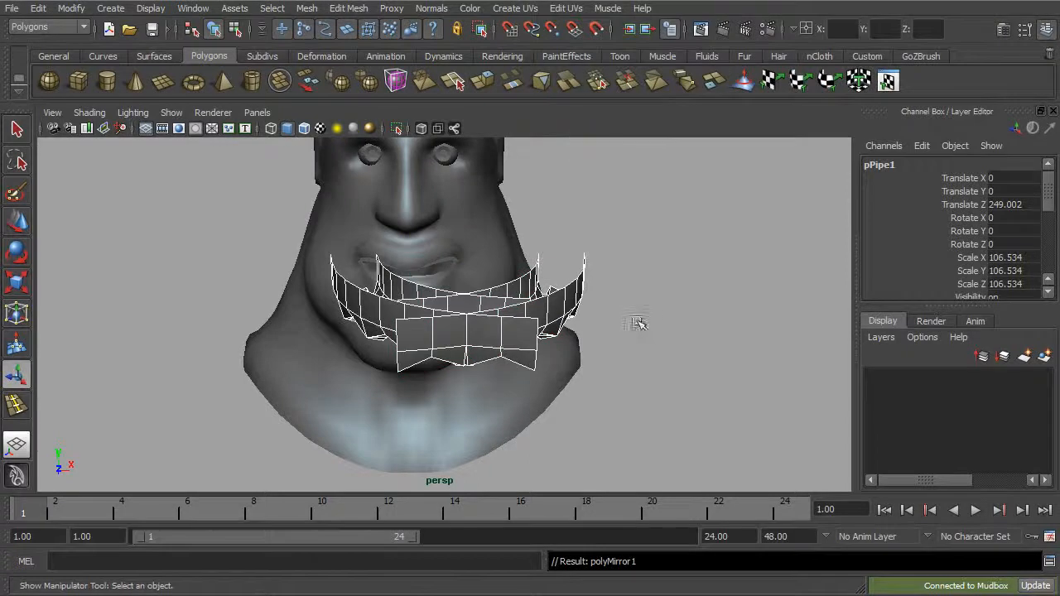
# Step: Set the gum mirror's Pivot X to 0
pyautogui.keyDown('alt'); pyautogui.moveTo(614, 284); pyautogui.dragTo(602, 319); pyautogui.keyUp('alt')
pyautogui.moveTo(1045, 194); pyautogui.dragTo(1046, 198)
pyautogui.hotkey('ctrl', 'z')
pyautogui.keyDown('alt'); pyautogui.moveTo(647, 331); pyautogui.dragTo(503, 386); pyautogui.keyUp('alt')
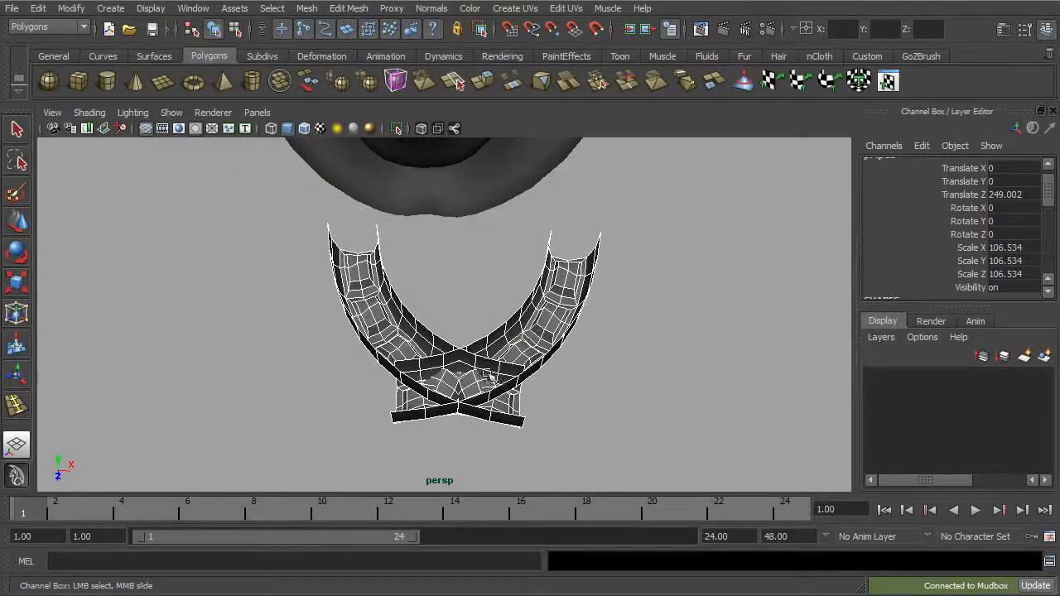
pyautogui.moveTo(1046, 196); pyautogui.dragTo(1048, 230)
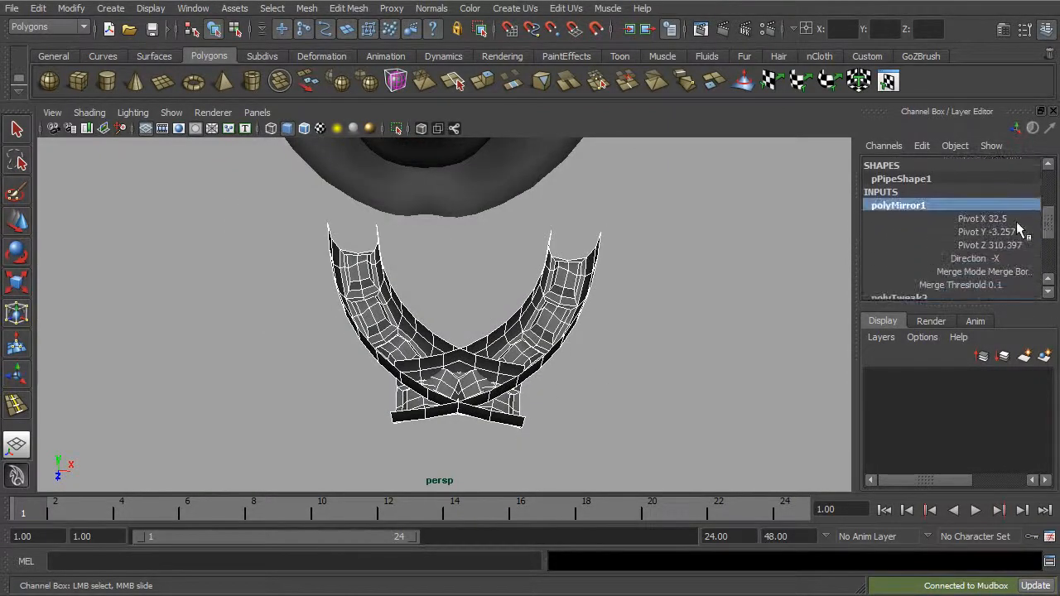
pyautogui.click(980, 220)
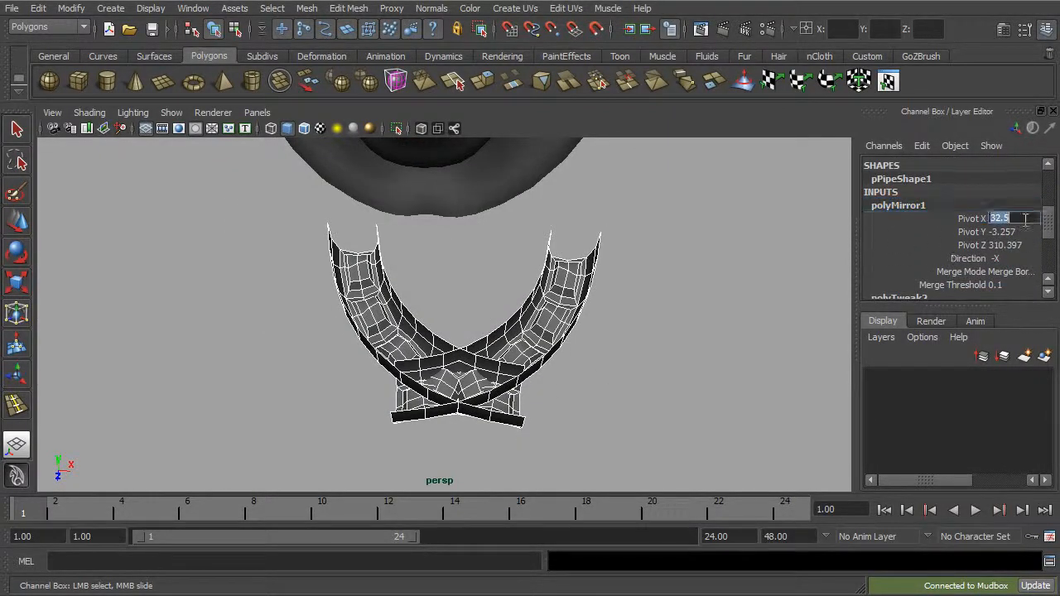
pyautogui.write('0')
pyautogui.press('Return')
# Step: Move the complete gum arc back into the head at about 5.7 in Z and scale it uniformly to about 76.8
pyautogui.keyDown('alt'); pyautogui.moveTo(722, 352); pyautogui.dragTo(727, 200); pyautogui.keyUp('alt')
pyautogui.click(720, 218)
pyautogui.click(538, 233)
pyautogui.keyDown('alt'); pyautogui.moveTo(538, 234); pyautogui.dragTo(545, 358); pyautogui.keyUp('alt')
pyautogui.press('w')
pyautogui.moveTo(441, 362); pyautogui.dragTo(451, 162)
pyautogui.keyDown('alt'); pyautogui.moveTo(464, 369); pyautogui.dragTo(458, 306); pyautogui.keyUp('alt')
pyautogui.press('r')
pyautogui.press('w')
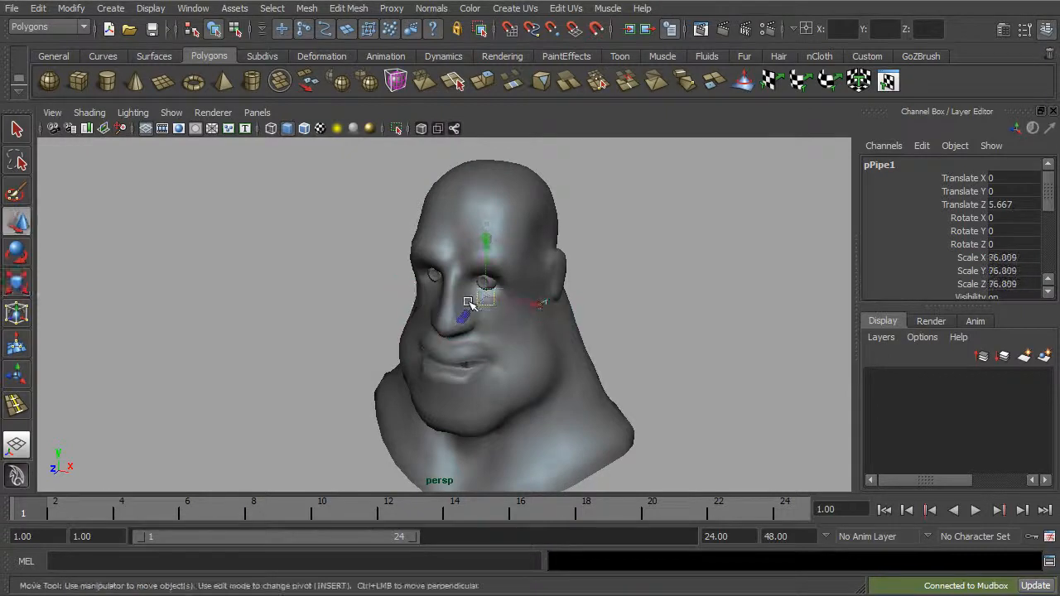
# Step: Fit the gum behind the lips at about Y -32.3 and Z 35, scaling it to about 48.1 in X and 68.8 in Y and Z, and preview it smoothed
pyautogui.moveTo(487, 267); pyautogui.dragTo(487, 300)
pyautogui.keyDown('alt'); pyautogui.moveTo(490, 326); pyautogui.dragTo(703, 390, button='right'); pyautogui.keyUp('alt')
pyautogui.keyDown('alt'); pyautogui.moveTo(703, 390); pyautogui.dragTo(556, 332); pyautogui.keyUp('alt')
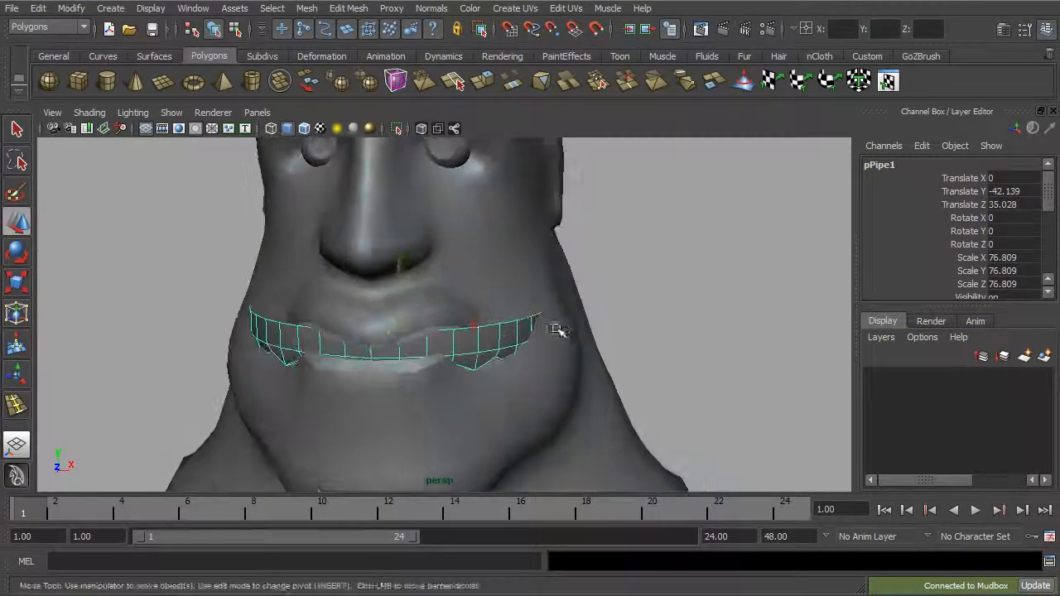
pyautogui.press('r')
pyautogui.moveTo(485, 325); pyautogui.dragTo(467, 327)
pyautogui.press('w')
pyautogui.moveTo(390, 315); pyautogui.dragTo(427, 322)
pyautogui.press('r')
pyautogui.press('3')
# Step: Remove the head mesh so that the gum and the eyes are exposed
pyautogui.click(172, 112)
pyautogui.moveTo(192, 139)
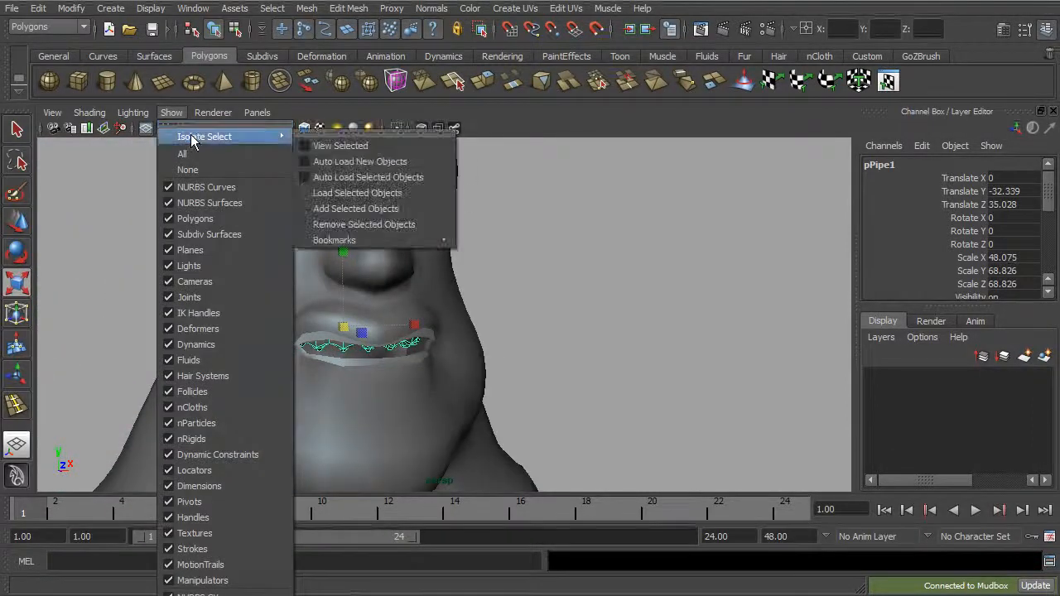
pyautogui.click(568, 332)
pyautogui.keyDown('alt'); pyautogui.moveTo(568, 332); pyautogui.dragTo(490, 360); pyautogui.keyUp('alt')
pyautogui.click(504, 356)
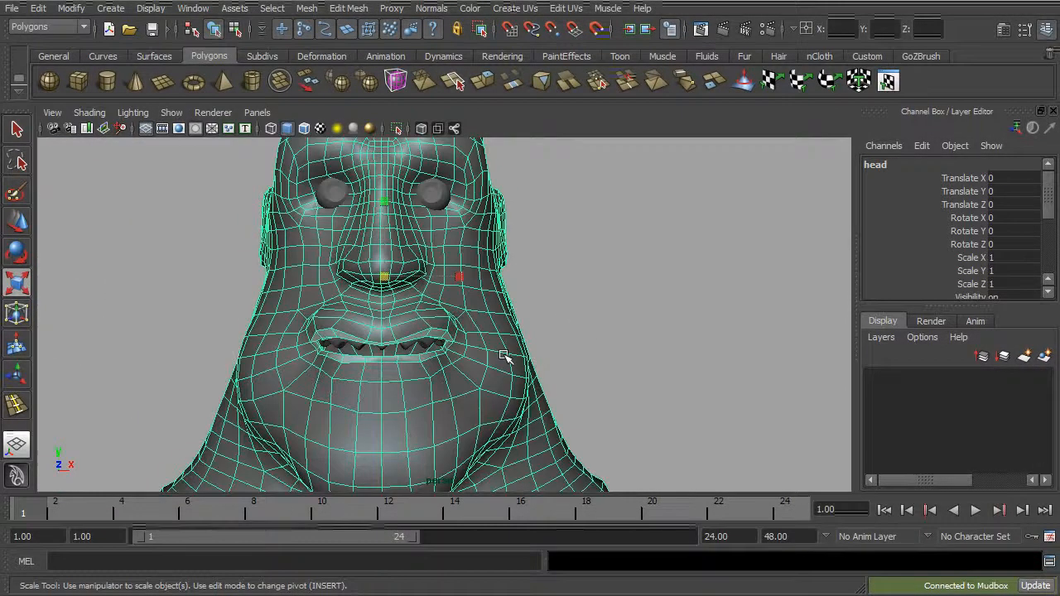
pyautogui.press('Delete')
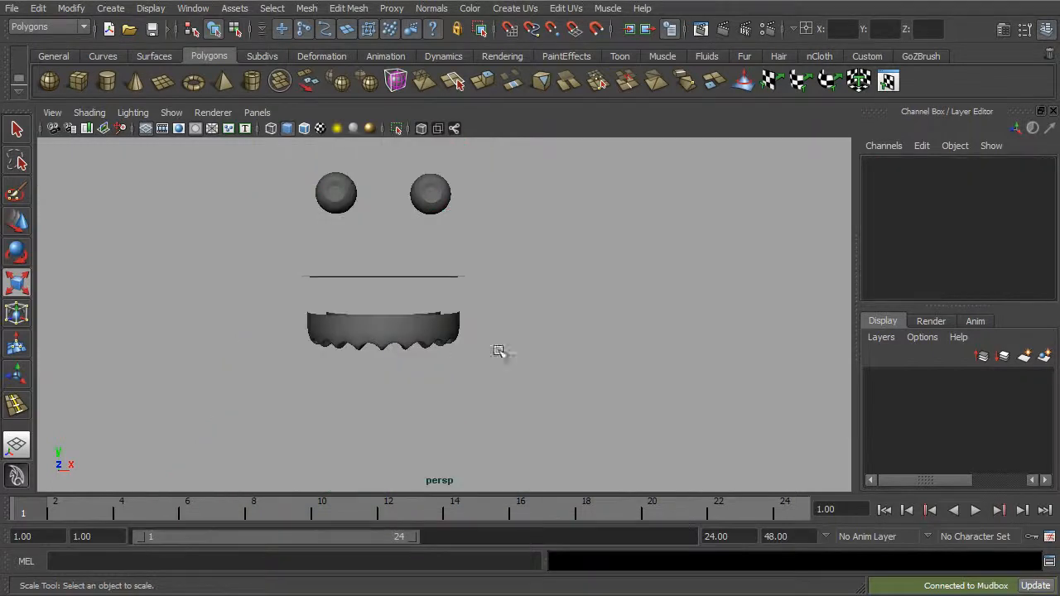
# Step: Create a polygon cube for a tooth and move it in front of the gum at about Y -28.7 and Z 132.2
pyautogui.keyDown('alt'); pyautogui.moveTo(408, 342); pyautogui.dragTo(433, 335); pyautogui.keyUp('alt')
pyautogui.keyDown('alt'); pyautogui.moveTo(431, 352); pyautogui.dragTo(453, 276, button='middle'); pyautogui.keyUp('alt')
pyautogui.keyDown('alt'); pyautogui.moveTo(453, 277); pyautogui.dragTo(647, 326, button='right'); pyautogui.keyUp('alt')
pyautogui.keyDown('alt'); pyautogui.moveTo(499, 298); pyautogui.dragTo(509, 331, button='middle'); pyautogui.keyUp('alt')
pyautogui.keyDown('alt'); pyautogui.moveTo(509, 332); pyautogui.dragTo(668, 360, button='right'); pyautogui.keyUp('alt')
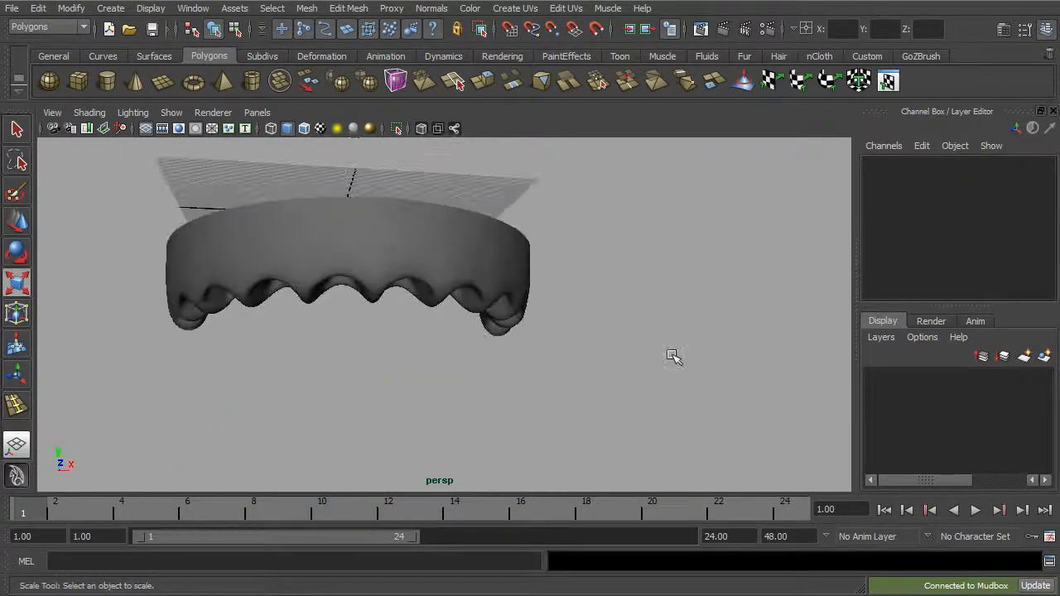
pyautogui.click(120, 13)
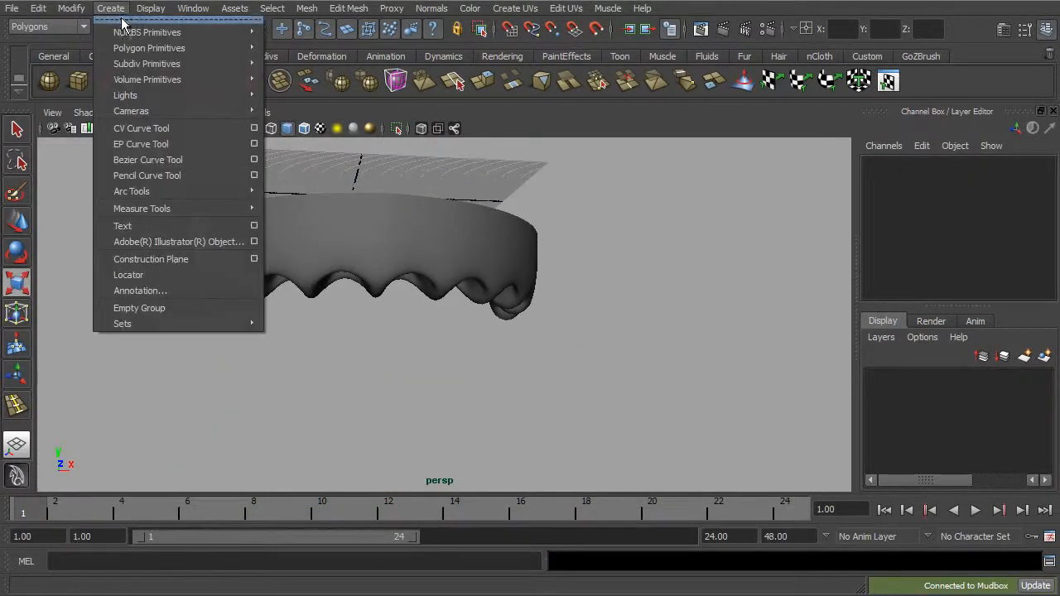
pyautogui.moveTo(131, 45)
pyautogui.click(295, 73)
pyautogui.keyDown('alt'); pyautogui.moveTo(535, 260); pyautogui.dragTo(429, 243); pyautogui.keyUp('alt')
pyautogui.press('w')
pyautogui.keyDown('alt'); pyautogui.moveTo(389, 171); pyautogui.dragTo(380, 255); pyautogui.keyUp('alt')
pyautogui.keyDown('alt'); pyautogui.moveTo(398, 290); pyautogui.dragTo(416, 340); pyautogui.keyUp('alt')
pyautogui.moveTo(348, 222); pyautogui.dragTo(429, 326)
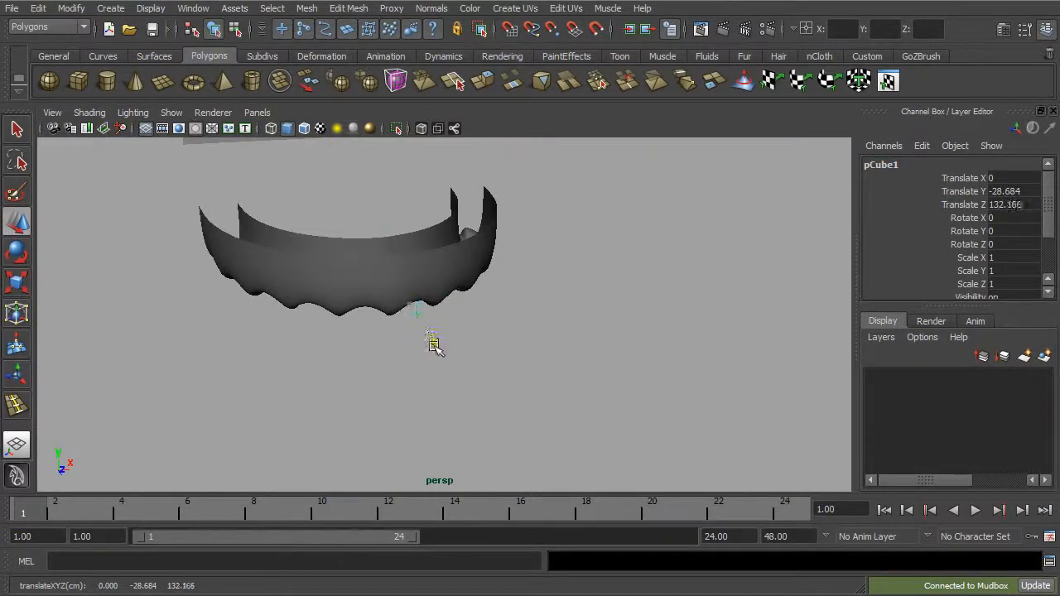
# Step: Scale the tooth cube to about 11.5 in X and Y and 4.6 in Z
pyautogui.press('r')
pyautogui.moveTo(421, 322); pyautogui.dragTo(433, 341)
pyautogui.keyDown('alt'); pyautogui.moveTo(443, 350); pyautogui.dragTo(444, 402); pyautogui.keyUp('alt')
pyautogui.keyDown('alt'); pyautogui.moveTo(454, 399); pyautogui.dragTo(484, 257); pyautogui.keyUp('alt')
# Step: Position the tooth cube in a front socket of the gum at about X 6.4, Y -39.1 and Z 94.5
pyautogui.press('w')
pyautogui.press('f')
pyautogui.keyDown('alt'); pyautogui.moveTo(554, 321); pyautogui.dragTo(476, 329, button='right'); pyautogui.keyUp('alt')
pyautogui.keyDown('alt'); pyautogui.moveTo(476, 330); pyautogui.dragTo(471, 210); pyautogui.keyUp('alt')
pyautogui.keyDown('alt'); pyautogui.moveTo(451, 271); pyautogui.dragTo(461, 305); pyautogui.keyUp('alt')
pyautogui.moveTo(443, 251); pyautogui.dragTo(444, 367)
pyautogui.keyDown('alt'); pyautogui.moveTo(497, 390); pyautogui.dragTo(497, 192); pyautogui.keyUp('alt')
pyautogui.moveTo(439, 218); pyautogui.dragTo(441, 284)
pyautogui.moveTo(497, 334); pyautogui.dragTo(481, 338)
# Step: Rotate the tooth cube about 17.8 degrees in Y to follow the gum's curve and adjust its position in the socket
pyautogui.press('e')
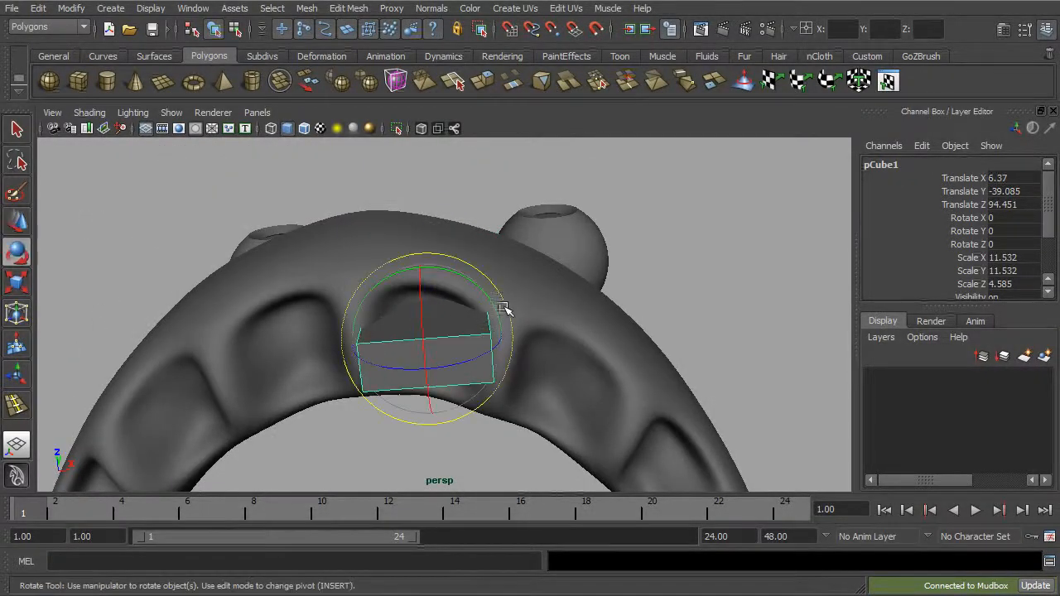
pyautogui.moveTo(480, 294); pyautogui.dragTo(495, 345)
pyautogui.press('w')
pyautogui.moveTo(430, 224); pyautogui.dragTo(431, 261)
# Step: Set the tooth cube's width and height subdivisions to 3 and increase its depth subdivisions
pyautogui.keyDown('alt'); pyautogui.moveTo(496, 300); pyautogui.dragTo(546, 319); pyautogui.keyUp('alt')
pyautogui.scroll(-3, 1044, 228)
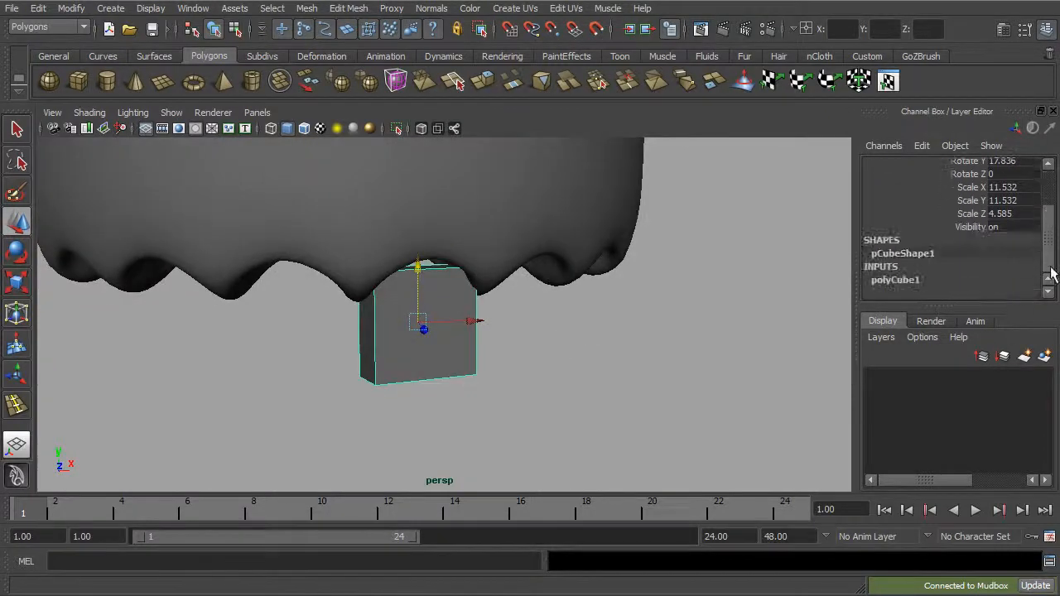
pyautogui.click(894, 280)
pyautogui.moveTo(1052, 234); pyautogui.dragTo(1052, 263)
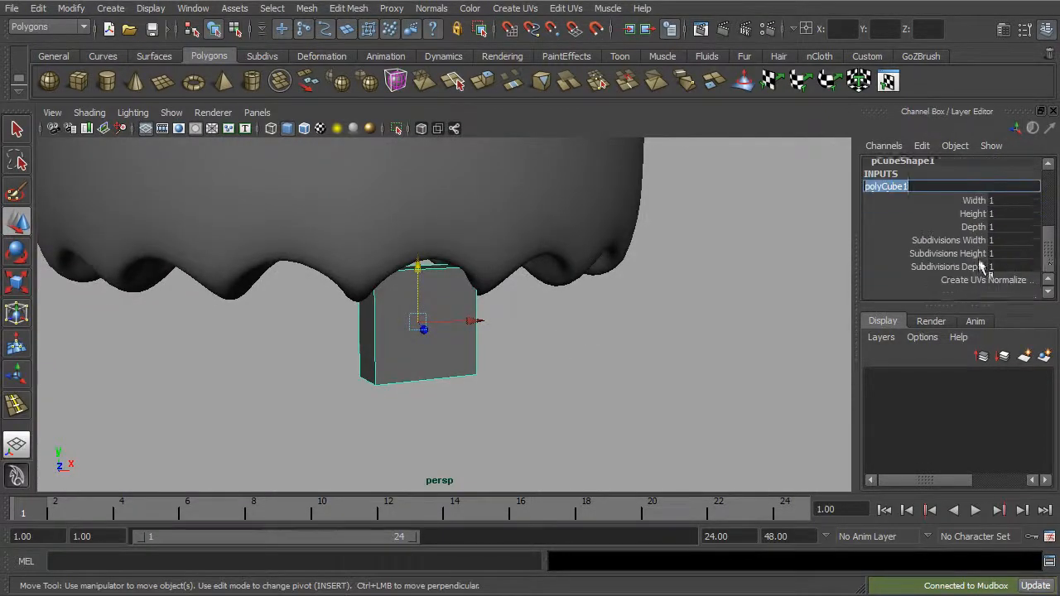
pyautogui.click(961, 241)
pyautogui.moveTo(734, 248); pyautogui.dragTo(714, 253, button='middle')
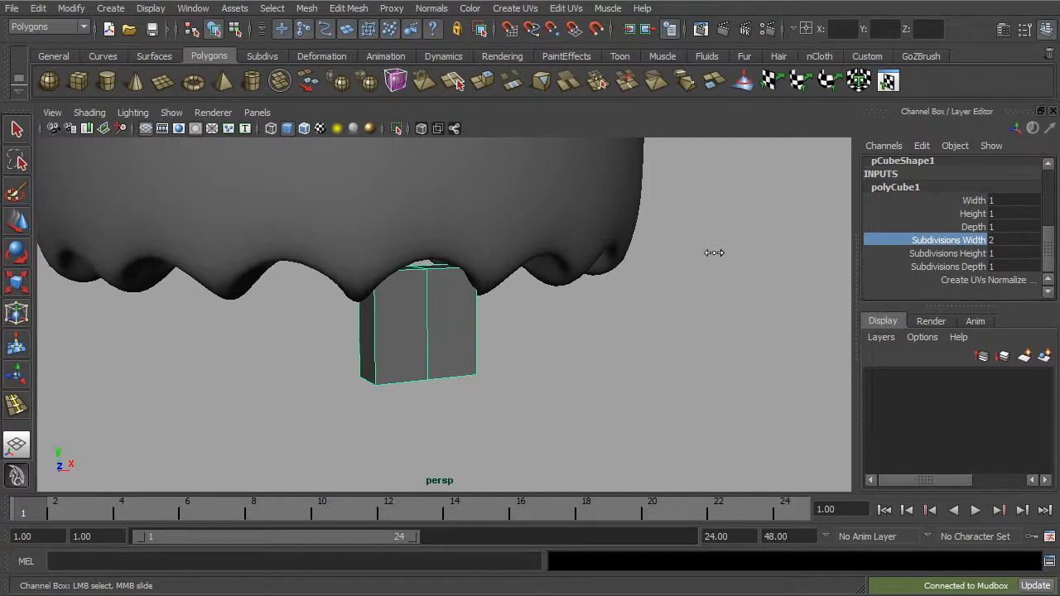
pyautogui.keyDown('alt'); pyautogui.moveTo(737, 260); pyautogui.dragTo(808, 260); pyautogui.keyUp('alt')
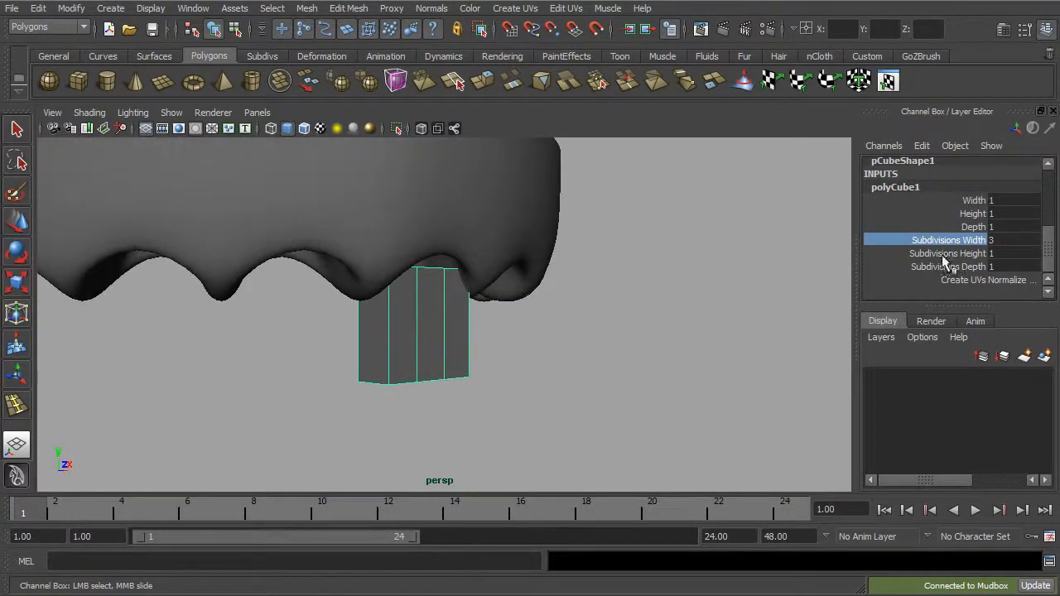
pyautogui.click(943, 256)
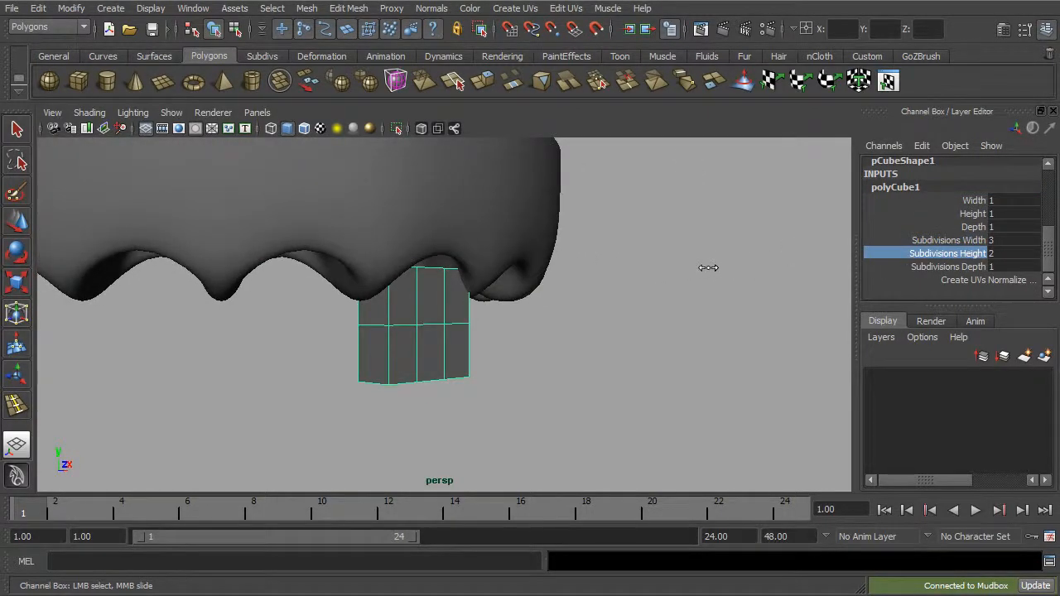
pyautogui.keyDown('alt'); pyautogui.moveTo(713, 267); pyautogui.dragTo(536, 273); pyautogui.keyUp('alt')
pyautogui.click(953, 266)
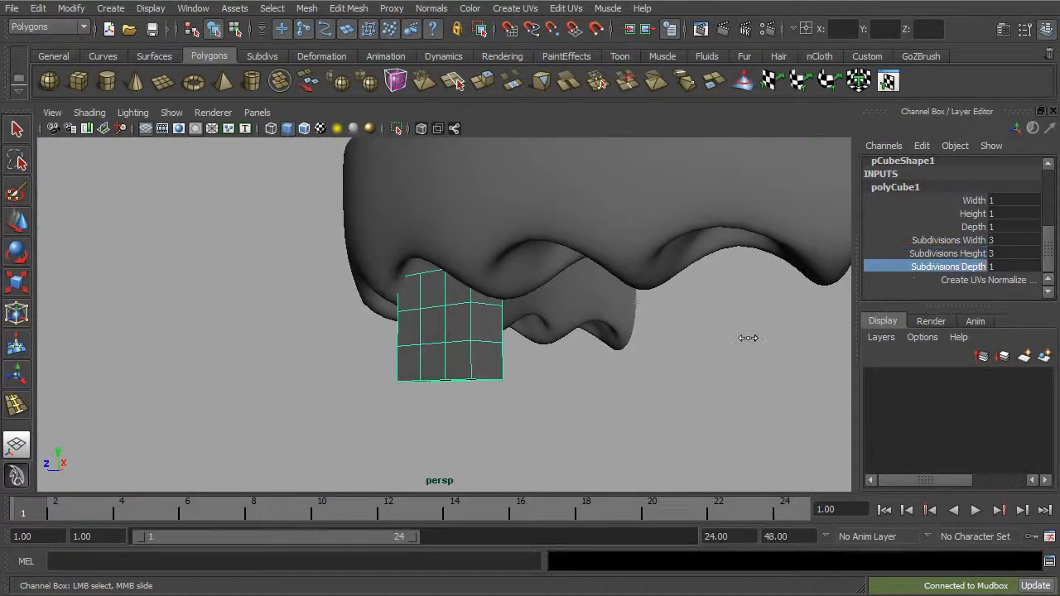
pyautogui.keyDown('alt'); pyautogui.moveTo(716, 339); pyautogui.dragTo(552, 350); pyautogui.keyUp('alt')
# Step: Delete the tooth cube's top faces hidden inside the gum socket
pyautogui.moveTo(509, 336); pyautogui.dragTo(509, 375, button='right')
pyautogui.moveTo(557, 297); pyautogui.dragTo(558, 298)
pyautogui.keyDown('alt'); pyautogui.moveTo(415, 367); pyautogui.dragTo(514, 360); pyautogui.keyUp('alt')
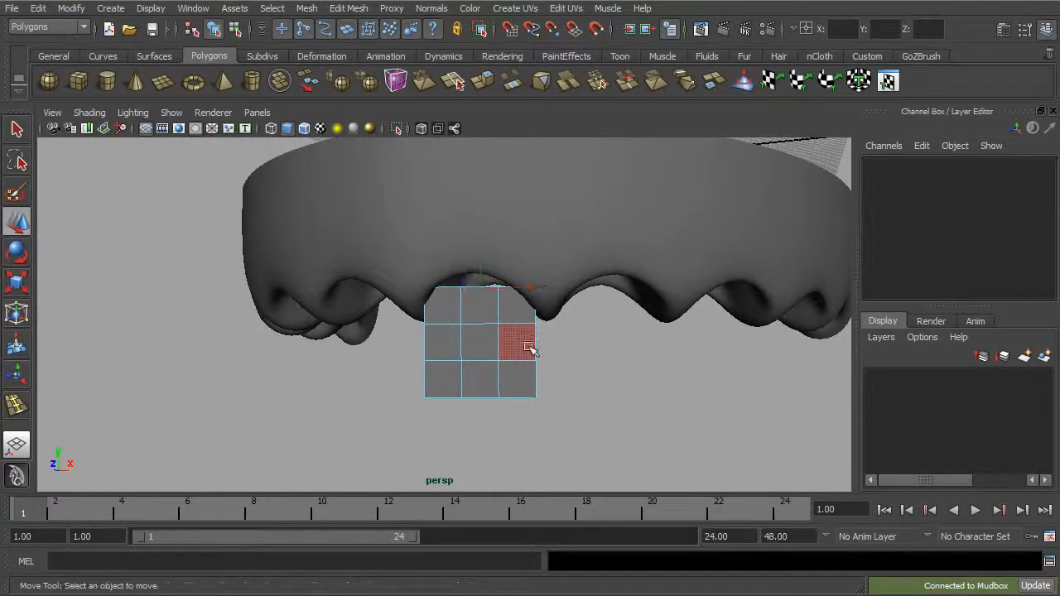
pyautogui.moveTo(488, 312)
pyautogui.keyDown('alt'); pyautogui.mouseDown()
pyautogui.moveTo(509, 357)
pyautogui.moveTo(498, 306)
pyautogui.mouseUp(); pyautogui.keyUp('alt')
pyautogui.moveTo(498, 303); pyautogui.dragTo(432, 298, button='right')
# Step: Reposition the side-column vertices of the tooth cube to round off its side edges
pyautogui.moveTo(407, 268); pyautogui.dragTo(571, 300)
pyautogui.keyDown('alt'); pyautogui.moveTo(571, 297); pyautogui.dragTo(560, 305); pyautogui.keyUp('alt')
pyautogui.moveTo(478, 243); pyautogui.dragTo(497, 315)
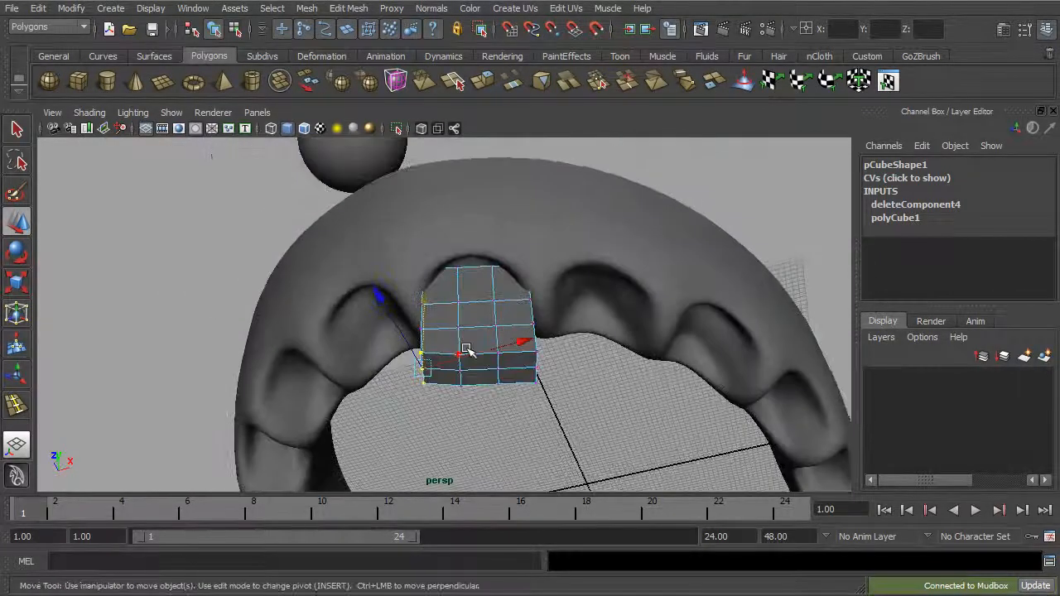
pyautogui.keyDown('alt'); pyautogui.moveTo(585, 369); pyautogui.dragTo(575, 419); pyautogui.keyUp('alt')
pyautogui.moveTo(552, 353); pyautogui.dragTo(524, 381)
pyautogui.moveTo(534, 366); pyautogui.dragTo(575, 390)
# Step: Taper the tooth by shifting its lower inner vertices toward the front, and reposition the outer corner vertices near its biting edge
pyautogui.keyDown('alt'); pyautogui.moveTo(511, 388); pyautogui.dragTo(386, 374); pyautogui.keyUp('alt')
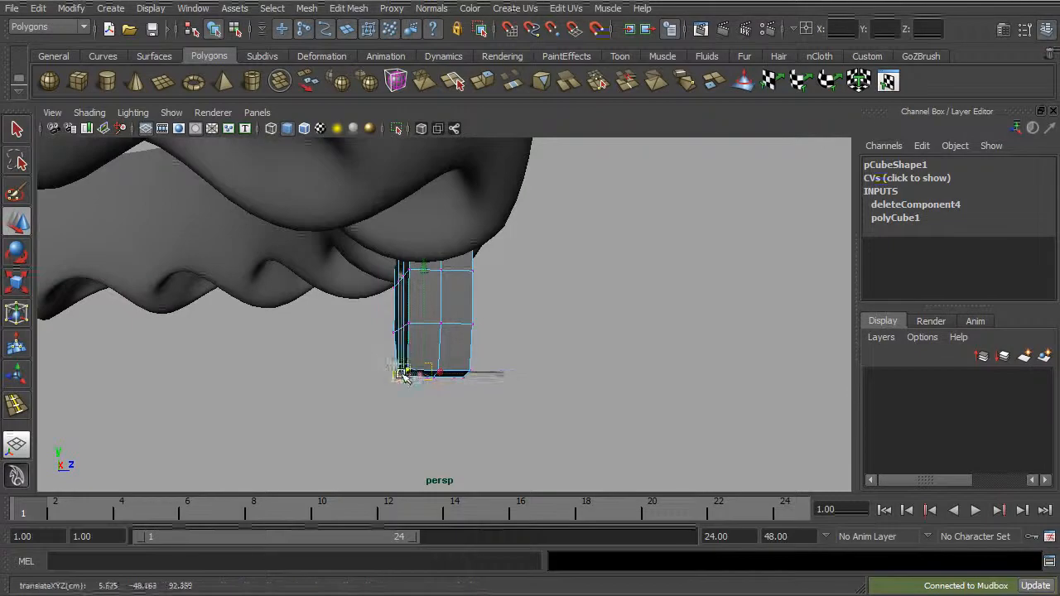
pyautogui.keyDown('alt'); pyautogui.moveTo(377, 378); pyautogui.dragTo(390, 383); pyautogui.keyUp('alt')
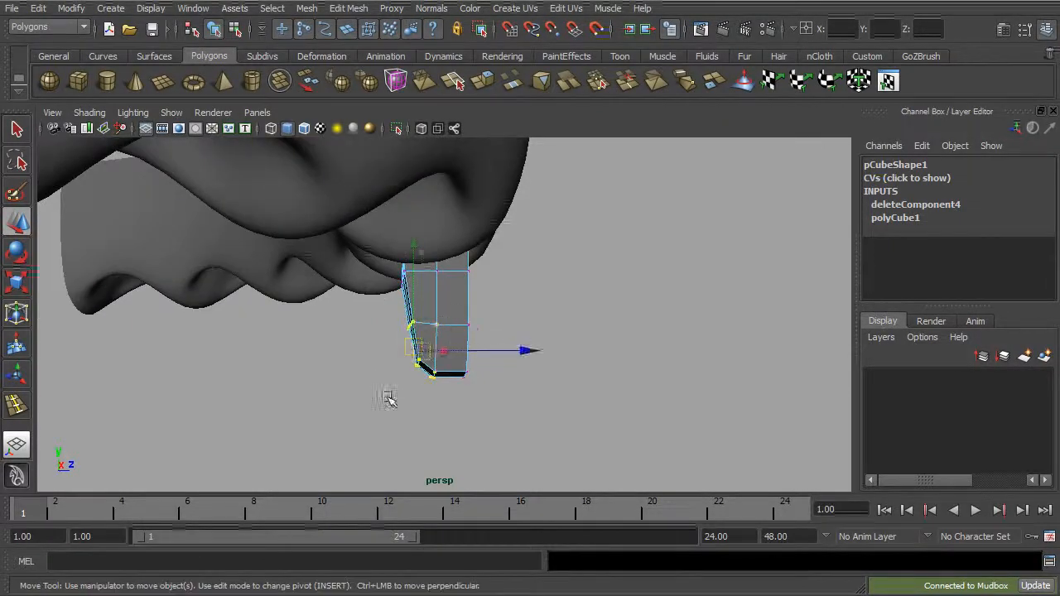
pyautogui.keyDown('alt'); pyautogui.moveTo(429, 348); pyautogui.dragTo(409, 291); pyautogui.keyUp('alt')
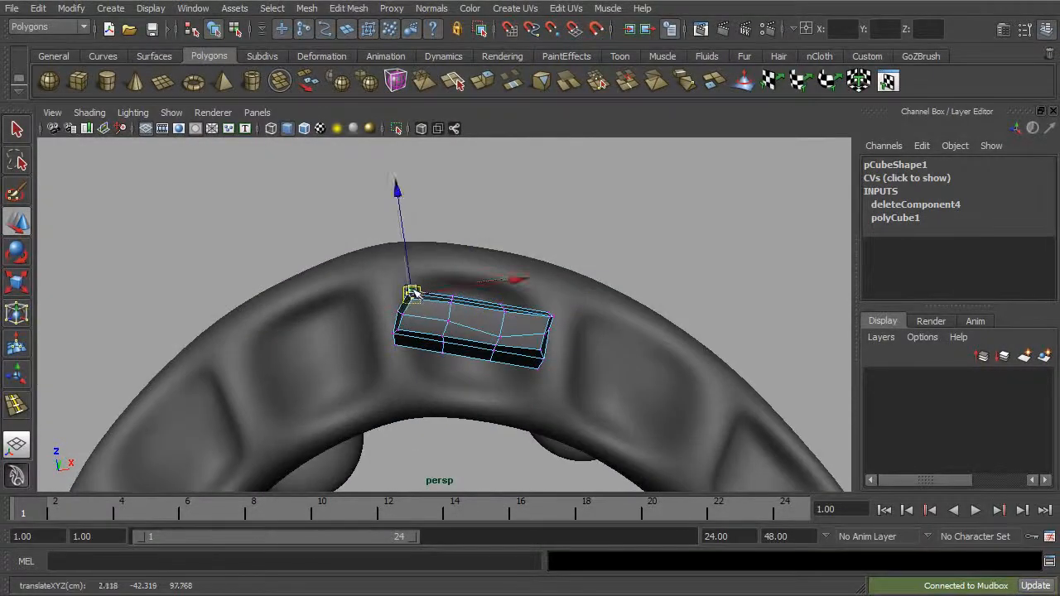
pyautogui.keyDown('alt'); pyautogui.moveTo(542, 326); pyautogui.dragTo(475, 321, button='middle'); pyautogui.keyUp('alt')
pyautogui.moveTo(469, 313); pyautogui.dragTo(479, 308)
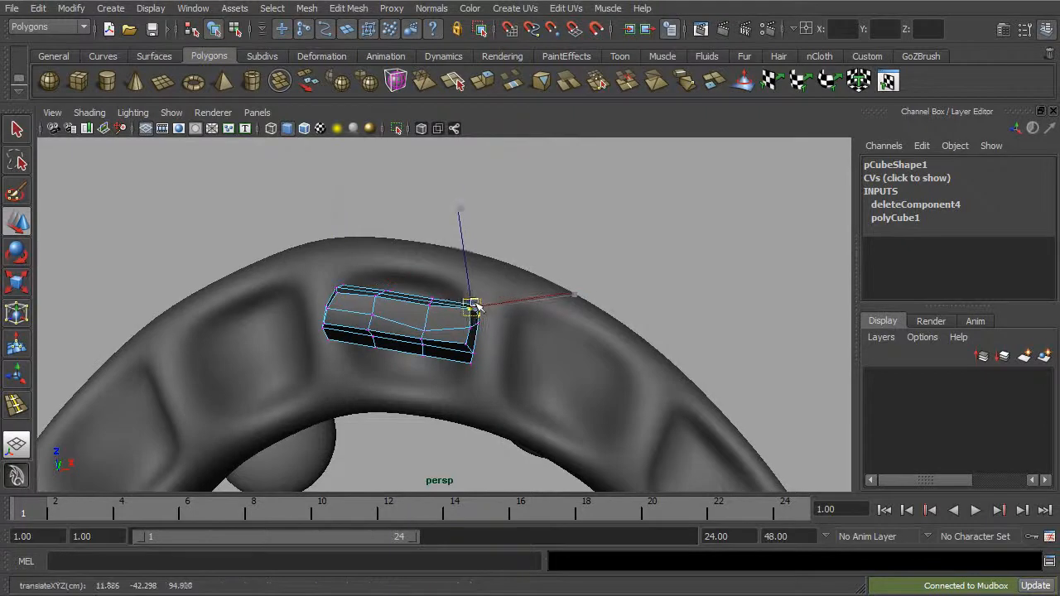
# Step: Reposition the vertices along the tooth's inner back and side edges to give it a rounded rear profile
pyautogui.moveTo(404, 291); pyautogui.dragTo(418, 326)
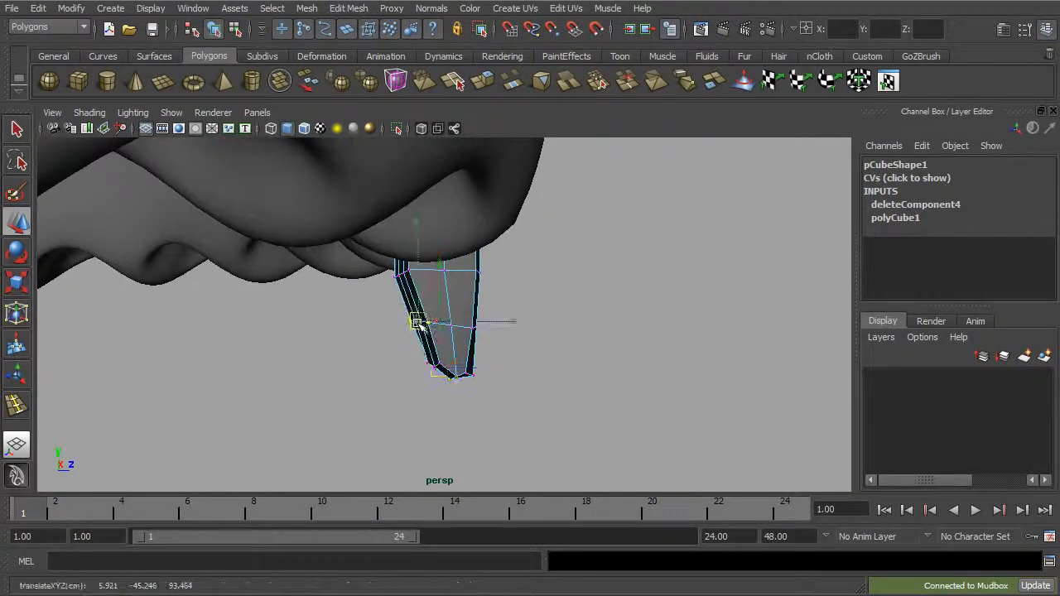
pyautogui.keyDown('alt'); pyautogui.moveTo(410, 279); pyautogui.dragTo(406, 243); pyautogui.keyUp('alt')
pyautogui.click(419, 248)
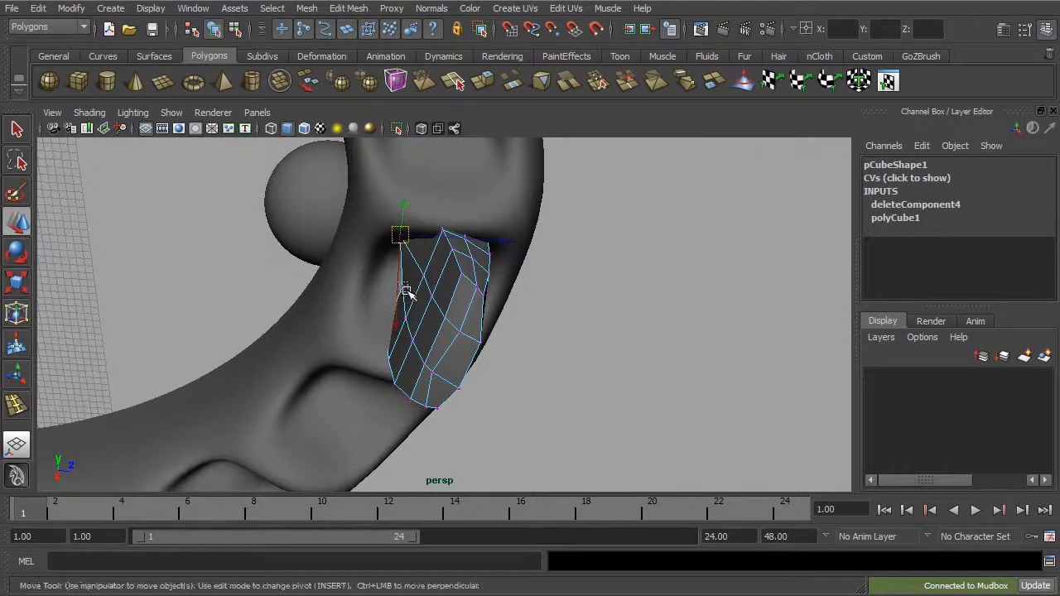
pyautogui.click(407, 320)
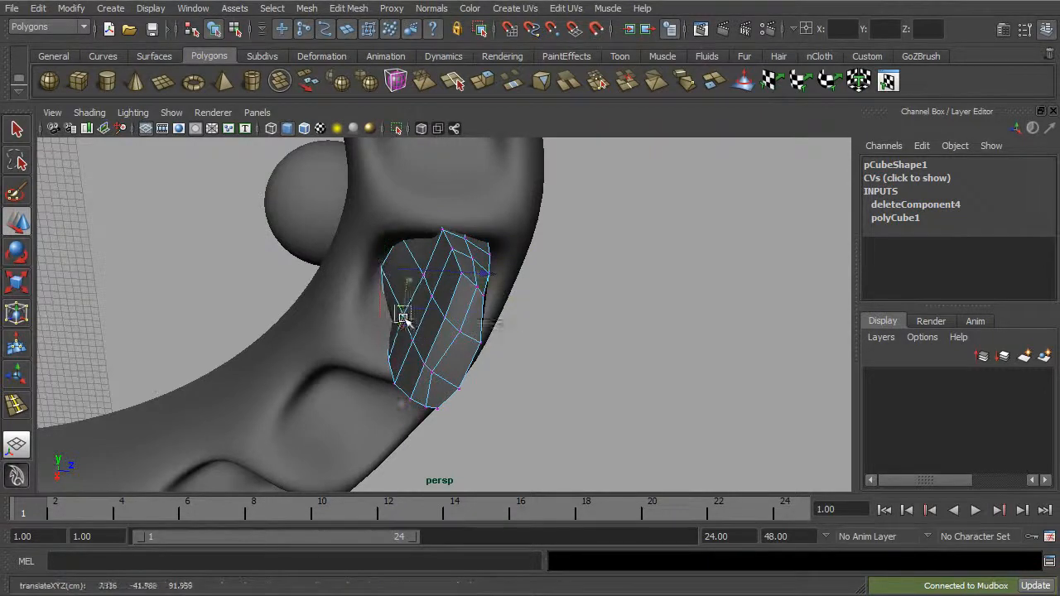
pyautogui.click(423, 276)
pyautogui.keyDown('alt'); pyautogui.moveTo(419, 272); pyautogui.dragTo(446, 282); pyautogui.keyUp('alt')
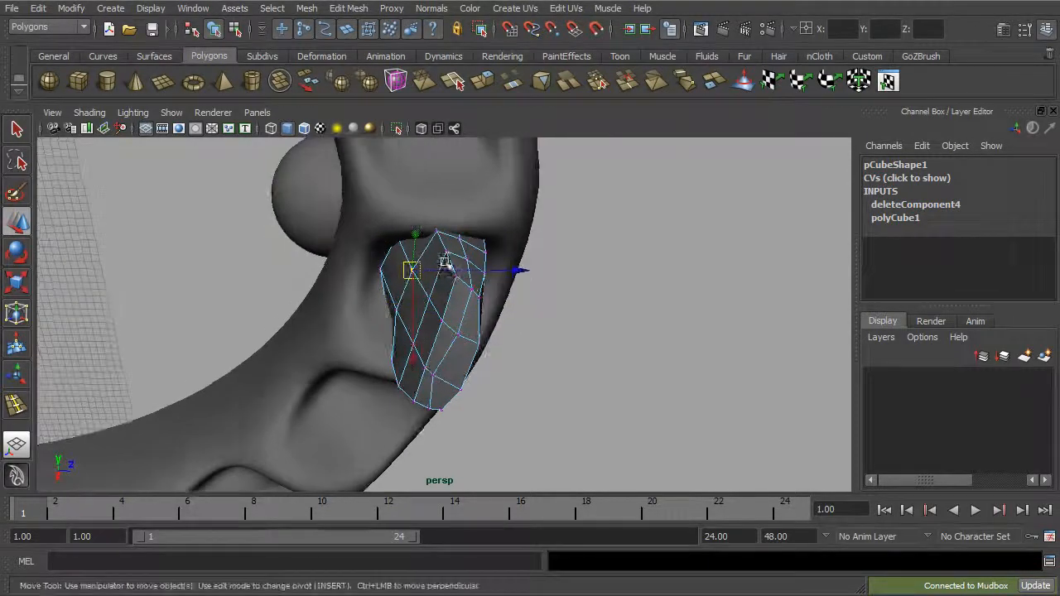
pyautogui.keyDown('alt'); pyautogui.moveTo(445, 218); pyautogui.dragTo(450, 277); pyautogui.keyUp('alt')
pyautogui.click(428, 230)
pyautogui.keyDown('alt'); pyautogui.moveTo(439, 362); pyautogui.dragTo(451, 406); pyautogui.keyUp('alt')
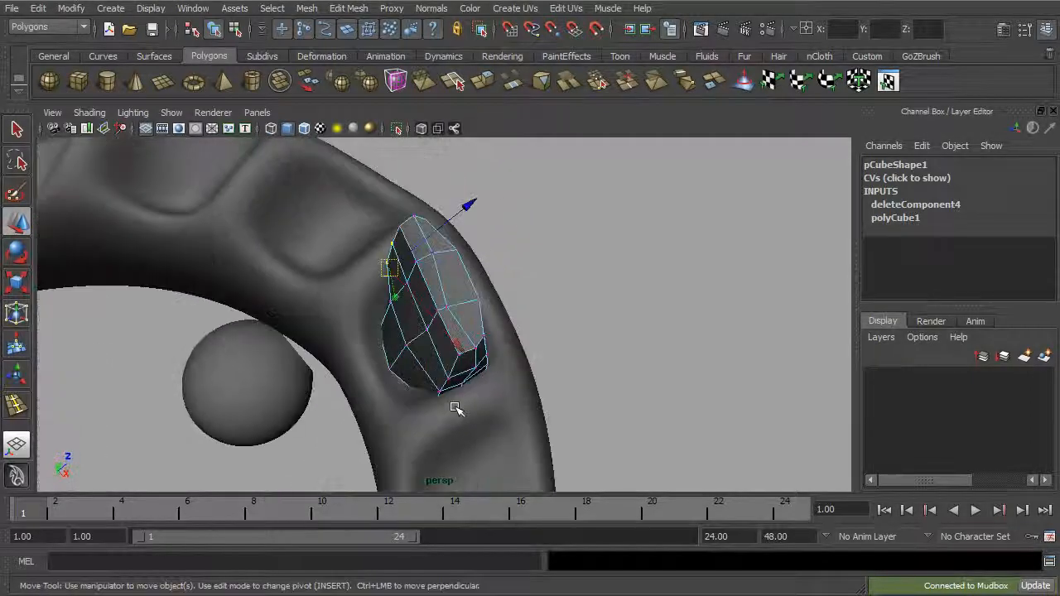
# Step: Shift the lower side vertices and those near the biting edge to even out the tooth's side curvature
pyautogui.moveTo(403, 429); pyautogui.dragTo(402, 430)
pyautogui.moveTo(434, 410); pyautogui.dragTo(539, 374)
pyautogui.keyDown('alt'); pyautogui.moveTo(474, 356); pyautogui.dragTo(466, 407); pyautogui.keyUp('alt')
pyautogui.click(504, 370)
pyautogui.hotkey('ctrl', 'z')
pyautogui.click(501, 369)
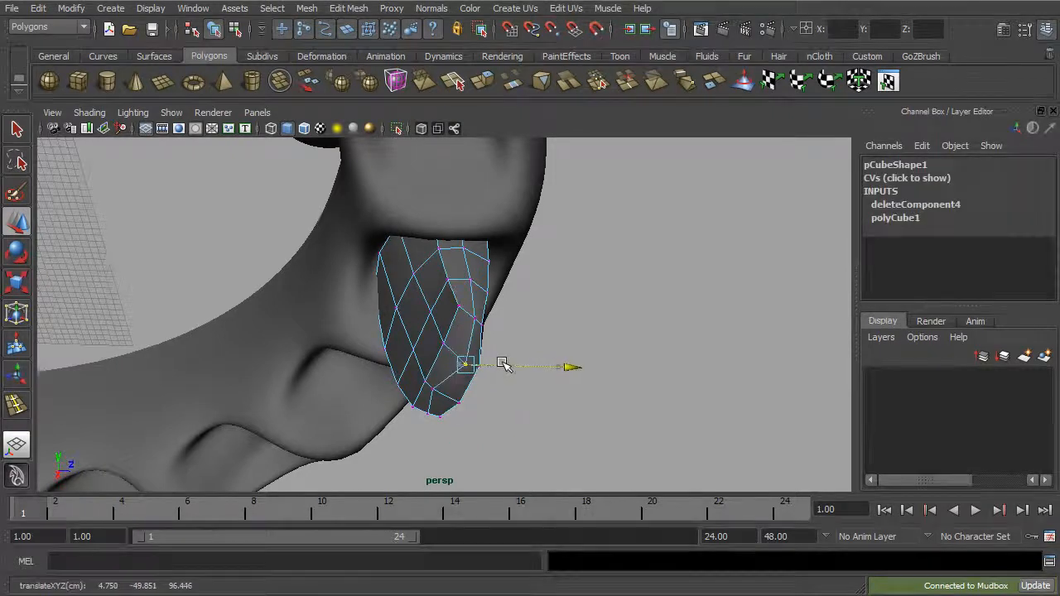
pyautogui.keyDown('alt'); pyautogui.moveTo(502, 369); pyautogui.dragTo(521, 377); pyautogui.keyUp('alt')
pyautogui.keyDown('alt'); pyautogui.moveTo(445, 381); pyautogui.dragTo(473, 393); pyautogui.keyUp('alt')
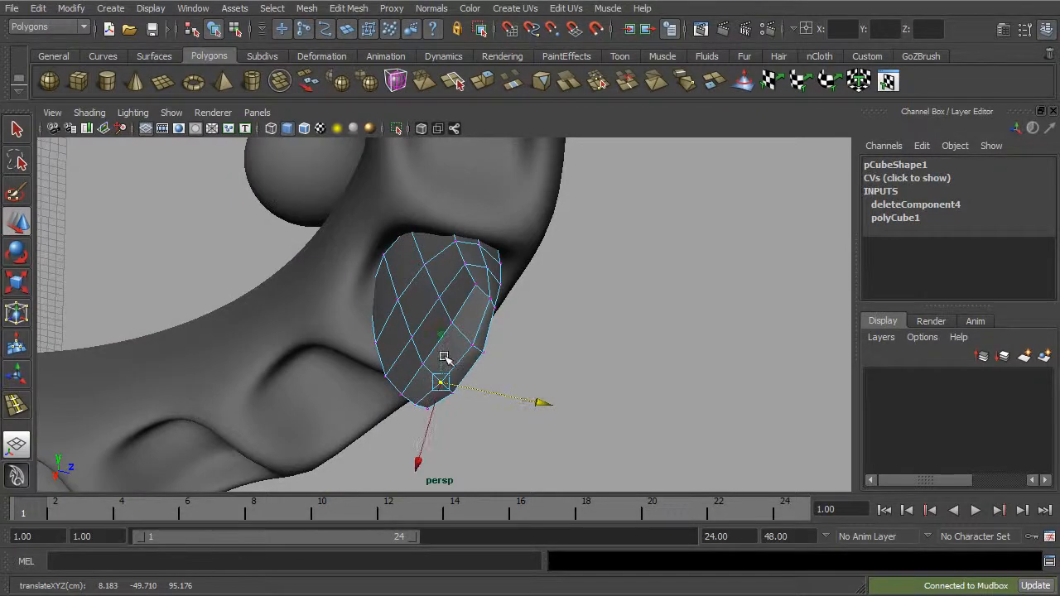
pyautogui.moveTo(533, 369)
pyautogui.keyDown('alt'); pyautogui.mouseDown()
pyautogui.moveTo(289, 428)
pyautogui.moveTo(439, 428)
pyautogui.moveTo(508, 406)
pyautogui.moveTo(534, 364)
pyautogui.mouseUp(); pyautogui.keyUp('alt')
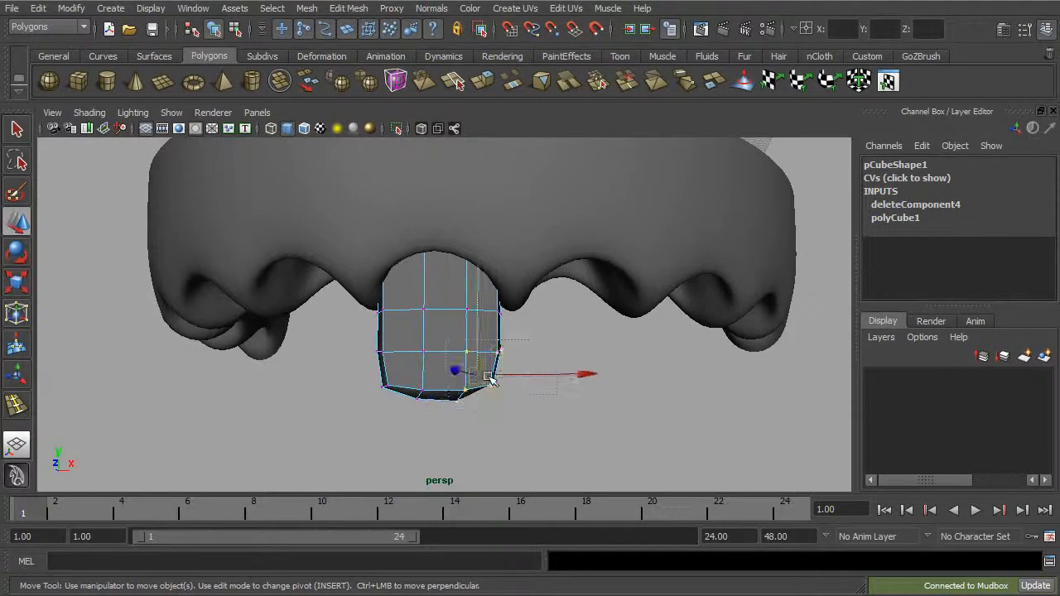
# Step: Adjust the tooth's lower corner vertices near the biting edge, and raise all its vertices slightly into the gum socket
pyautogui.keyDown('alt'); pyautogui.moveTo(458, 267); pyautogui.dragTo(517, 335); pyautogui.keyUp('alt')
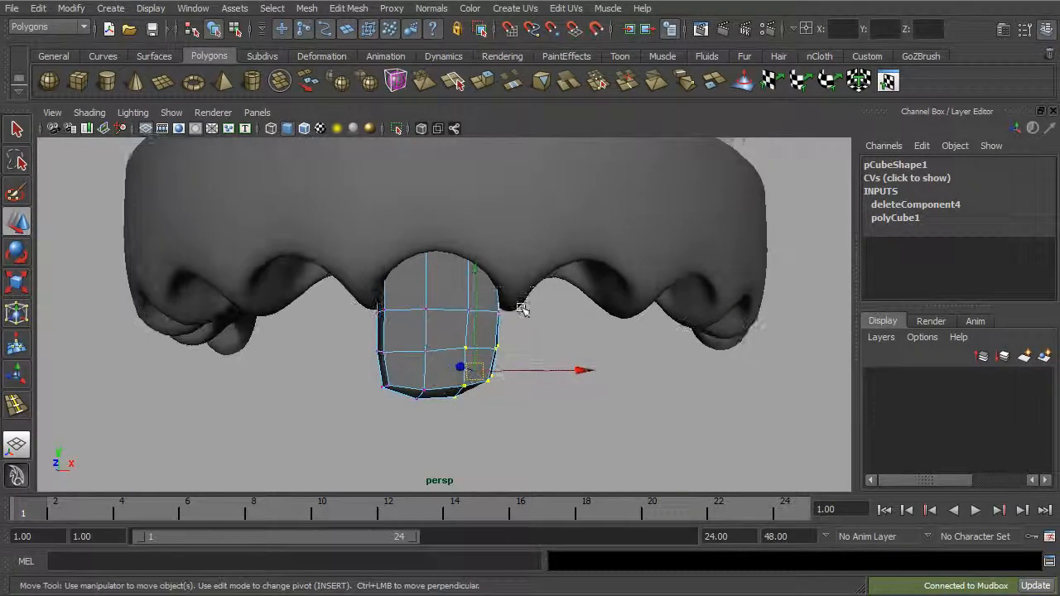
pyautogui.keyDown('alt'); pyautogui.moveTo(327, 411); pyautogui.dragTo(411, 402); pyautogui.keyUp('alt')
pyautogui.moveTo(437, 300); pyautogui.dragTo(441, 293)
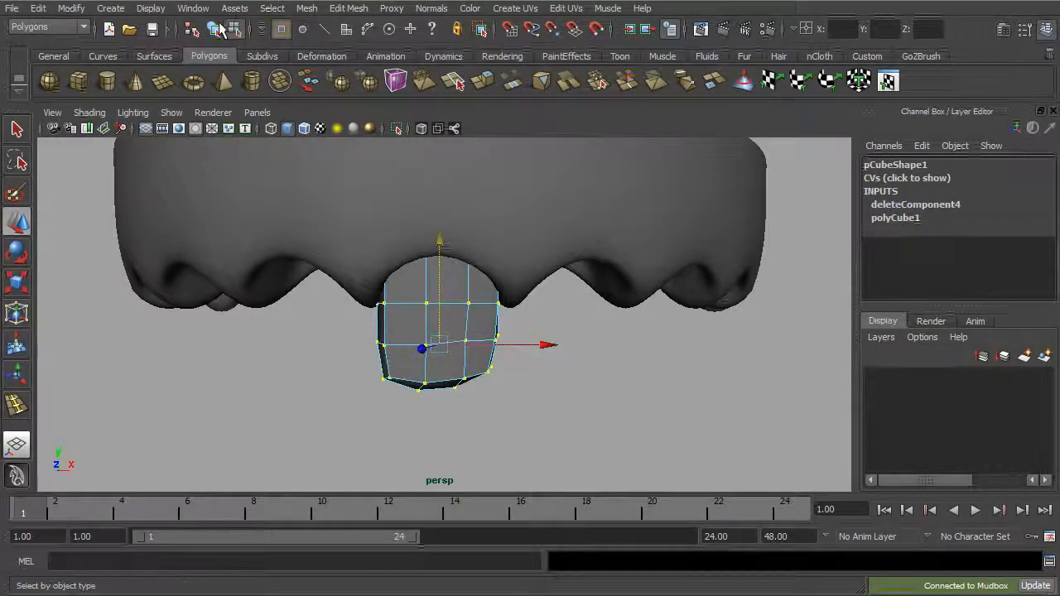
pyautogui.click(215, 31)
pyautogui.scroll(-5, 395, 231)
pyautogui.keyDown('alt'); pyautogui.moveTo(424, 277); pyautogui.dragTo(442, 280); pyautogui.keyUp('alt')
pyautogui.keyDown('alt'); pyautogui.moveTo(534, 400); pyautogui.dragTo(461, 332); pyautogui.keyUp('alt')
pyautogui.scroll(5, 451, 356)
pyautogui.press('1')
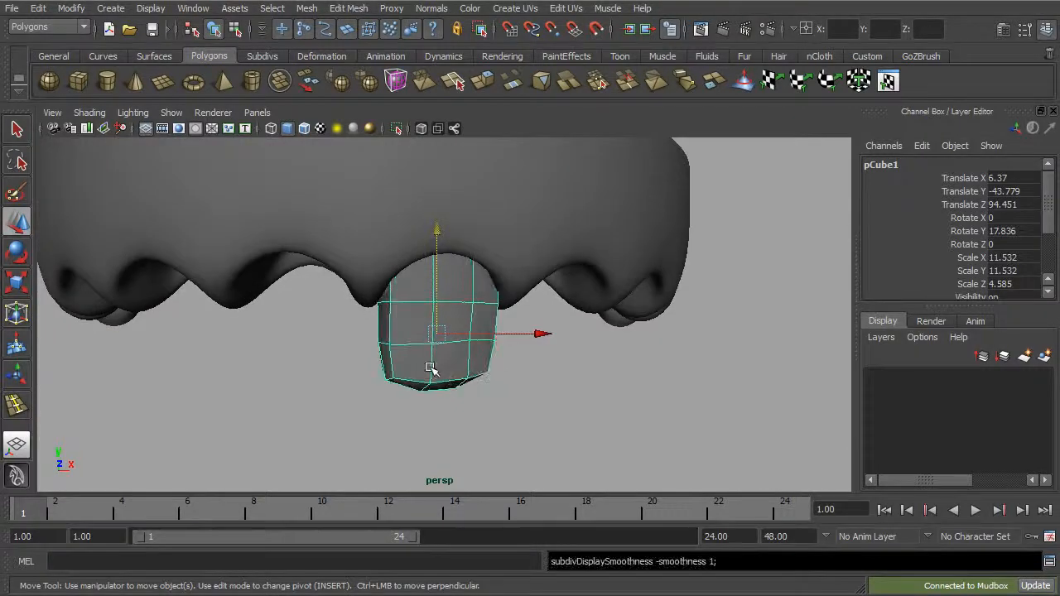
# Step: Reposition the corner and underside vertices along the biting edge to refine its front outline
pyautogui.keyDown('alt'); pyautogui.moveTo(430, 368); pyautogui.dragTo(409, 355); pyautogui.keyUp('alt')
pyautogui.scroll(2, 427, 372)
pyautogui.moveTo(440, 386); pyautogui.dragTo(391, 385, button='right')
pyautogui.moveTo(394, 383); pyautogui.dragTo(489, 428)
pyautogui.click(523, 394)
pyautogui.click(502, 388)
pyautogui.click(457, 410)
pyautogui.moveTo(459, 392); pyautogui.dragTo(460, 390)
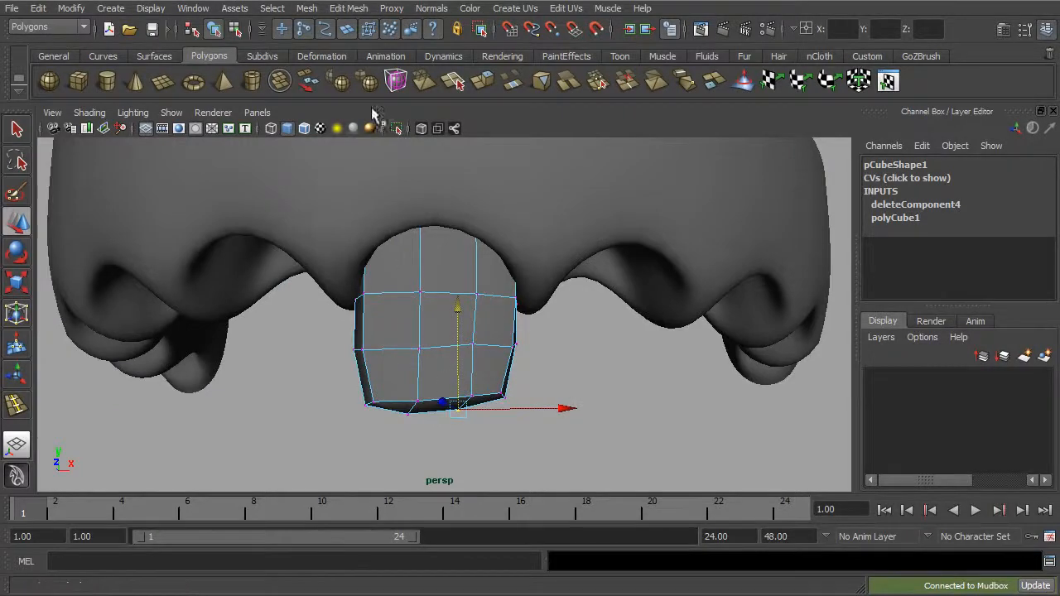
# Step: Insert an edge loop around the tooth just above its biting edge, and return to object selection
pyautogui.click(349, 8)
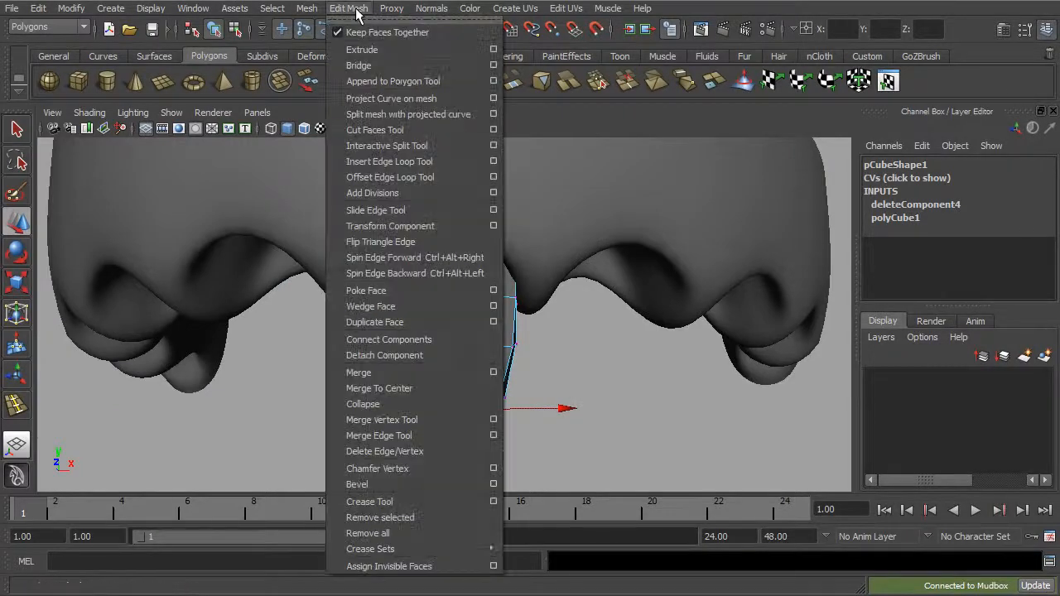
pyautogui.click(423, 162)
pyautogui.moveTo(479, 382); pyautogui.dragTo(479, 392)
pyautogui.press('q')
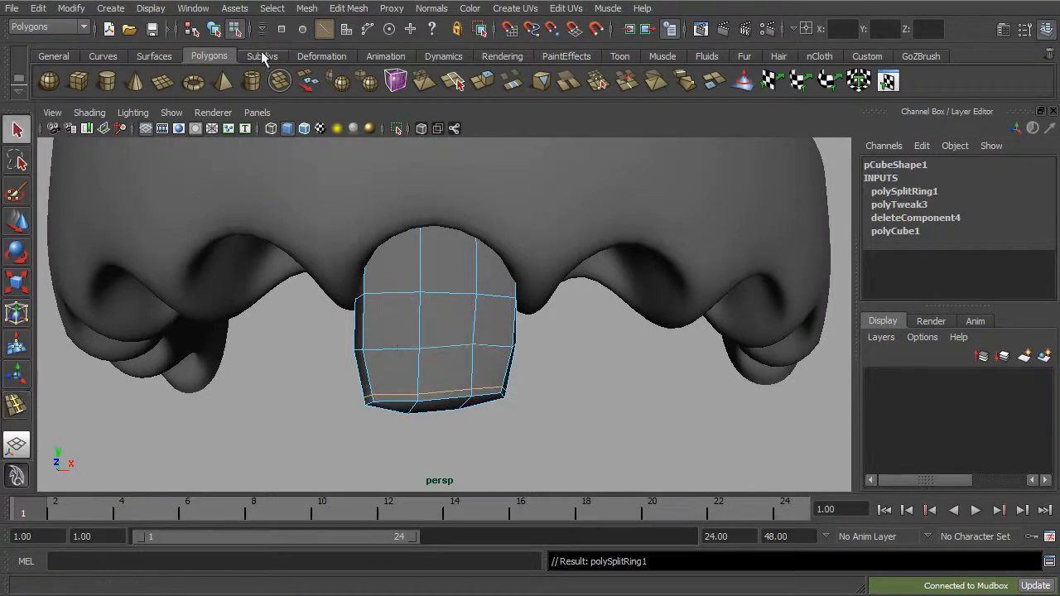
pyautogui.click(214, 32)
pyautogui.keyDown('alt'); pyautogui.moveTo(446, 341); pyautogui.dragTo(481, 343); pyautogui.keyUp('alt')
pyautogui.press('1')
# Step: Scale the whole tooth up uniformly to 12.027 in X and Y and 4.781 in Z
pyautogui.click(580, 434)
pyautogui.keyDown('alt'); pyautogui.moveTo(580, 433); pyautogui.dragTo(507, 365); pyautogui.keyUp('alt')
pyautogui.click(476, 332)
pyautogui.press('r')
# Step: Duplicate the tooth and place the copy in the adjacent socket, rotated 32.191 degrees in Y to follow the gum arc
pyautogui.hotkey('ctrl', 'd')
pyautogui.press('w')
pyautogui.moveTo(408, 343); pyautogui.dragTo(434, 352)
pyautogui.moveTo(547, 358); pyautogui.dragTo(582, 341)
pyautogui.press('r')
pyautogui.press('e')
pyautogui.press('w')
pyautogui.keyDown('alt'); pyautogui.moveTo(552, 378); pyautogui.dragTo(552, 338); pyautogui.keyUp('alt')
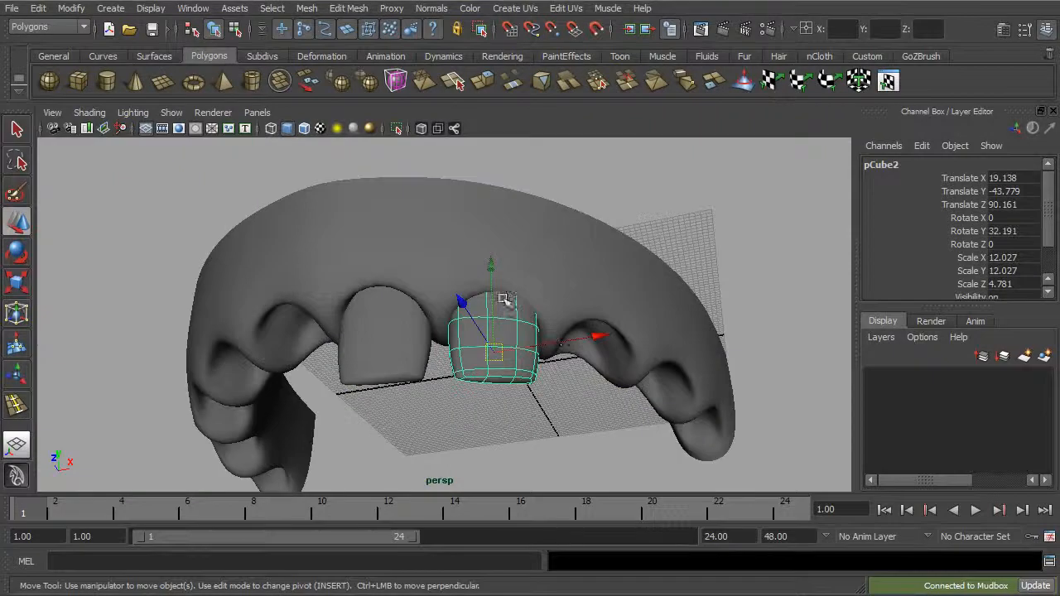
# Step: Fine-tune the second tooth's position in its socket to Translate X 18.635 and Translate Z 88.814
pyautogui.moveTo(491, 294); pyautogui.dragTo(466, 313)
pyautogui.hotkey('ctrl', 'z')
pyautogui.moveTo(601, 341); pyautogui.dragTo(568, 348)
pyautogui.keyDown('alt'); pyautogui.moveTo(594, 315); pyautogui.dragTo(549, 378); pyautogui.keyUp('alt')
pyautogui.press('e')
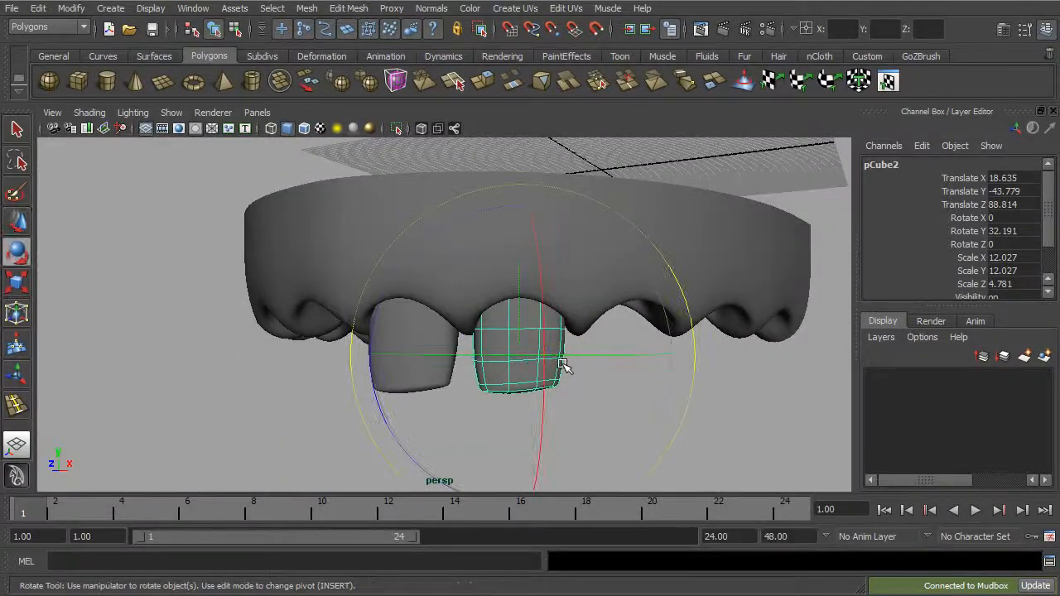
pyautogui.press('q')
pyautogui.moveTo(562, 362); pyautogui.dragTo(538, 362, button='right')
pyautogui.keyDown('alt'); pyautogui.moveTo(539, 363); pyautogui.dragTo(548, 400); pyautogui.keyUp('alt')
pyautogui.press('w')
# Step: Reshape the second tooth by repositioning vertices around its lower corners and biting edge
pyautogui.moveTo(578, 346); pyautogui.dragTo(523, 399)
pyautogui.moveTo(548, 373); pyautogui.dragTo(492, 370)
pyautogui.keyDown('alt'); pyautogui.moveTo(494, 372); pyautogui.dragTo(550, 398); pyautogui.keyUp('alt')
pyautogui.click(498, 286)
pyautogui.click(521, 349)
pyautogui.keyDown('alt'); pyautogui.moveTo(522, 353); pyautogui.dragTo(533, 383); pyautogui.keyUp('alt')
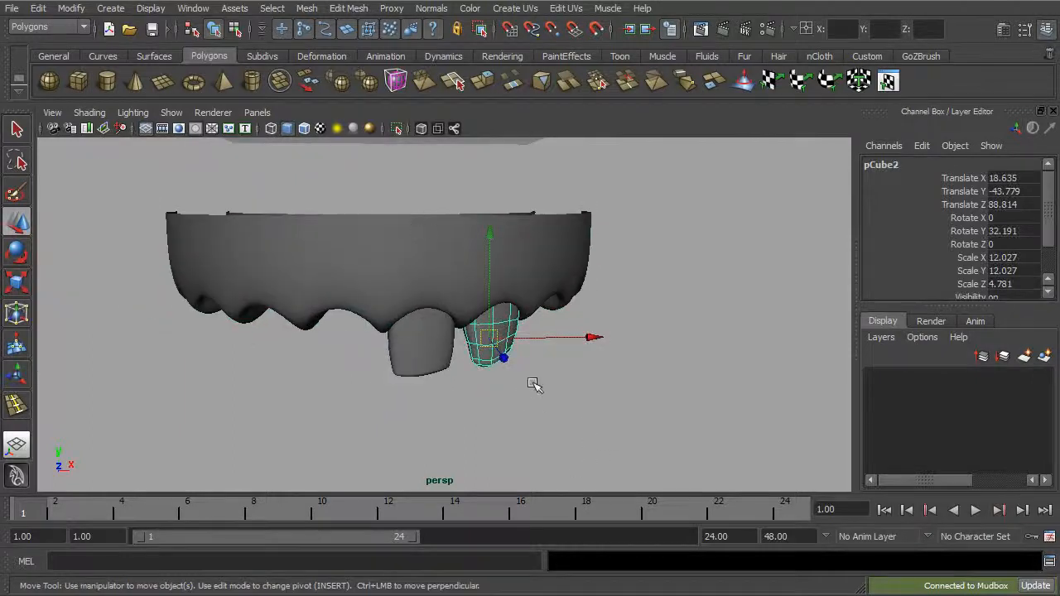
pyautogui.click(236, 33)
pyautogui.click(215, 31)
pyautogui.keyDown('alt'); pyautogui.moveTo(440, 240); pyautogui.dragTo(376, 204); pyautogui.keyUp('alt')
pyautogui.keyDown('alt'); pyautogui.moveTo(376, 203); pyautogui.dragTo(495, 344, button='right'); pyautogui.keyUp('alt')
pyautogui.moveTo(484, 319); pyautogui.dragTo(522, 363)
# Step: Move the first tooth's side vertices facing the second tooth to adjust the gap between them
pyautogui.click(452, 371)
pyautogui.moveTo(455, 371); pyautogui.dragTo(428, 370, button='right')
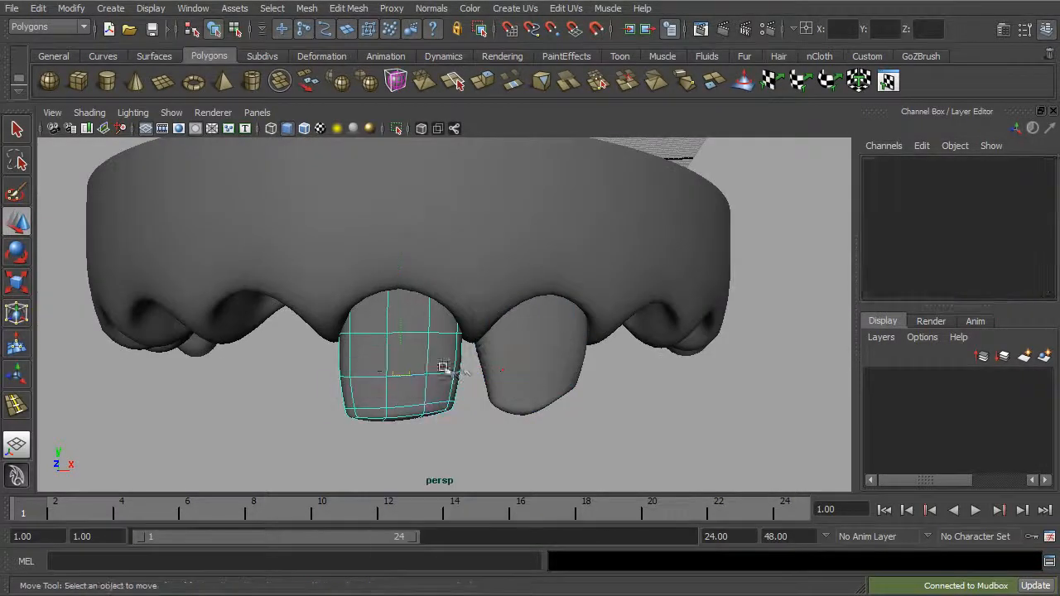
pyautogui.moveTo(454, 416); pyautogui.dragTo(456, 394)
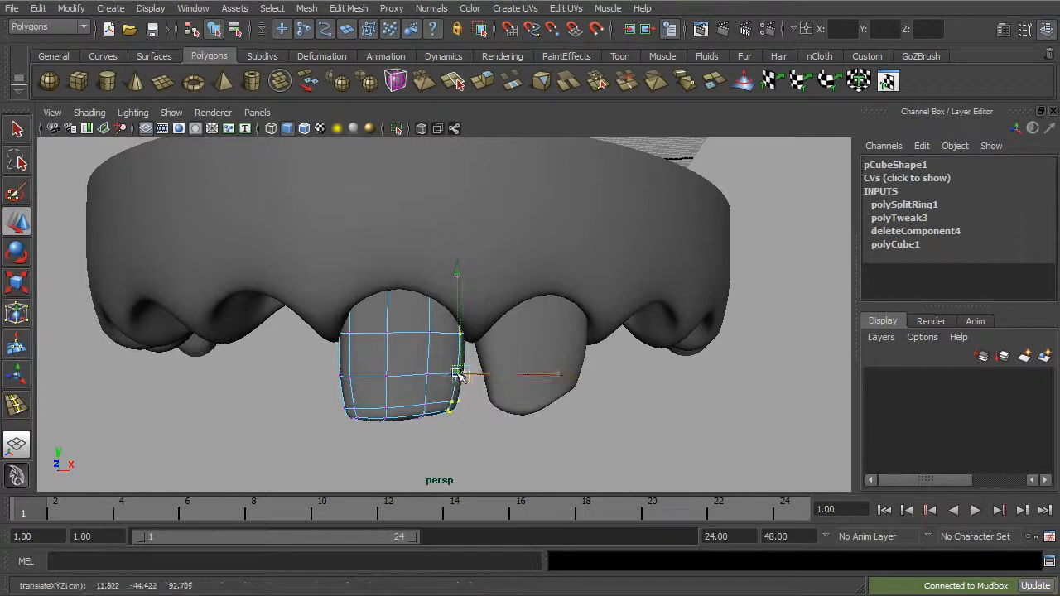
# Step: Adjust the second tooth's side and lower vertices to fit beside the first tooth, and return to object selection
pyautogui.click(494, 361)
pyautogui.moveTo(492, 367); pyautogui.dragTo(422, 369, button='right')
pyautogui.moveTo(489, 425); pyautogui.dragTo(479, 368)
pyautogui.click(502, 440)
pyautogui.keyDown('alt'); pyautogui.moveTo(499, 423); pyautogui.dragTo(402, 341, button='right'); pyautogui.keyUp('alt')
pyautogui.moveTo(402, 340)
pyautogui.keyDown('alt'); pyautogui.mouseDown()
pyautogui.moveTo(464, 355)
pyautogui.moveTo(395, 321)
pyautogui.mouseUp(); pyautogui.keyUp('alt')
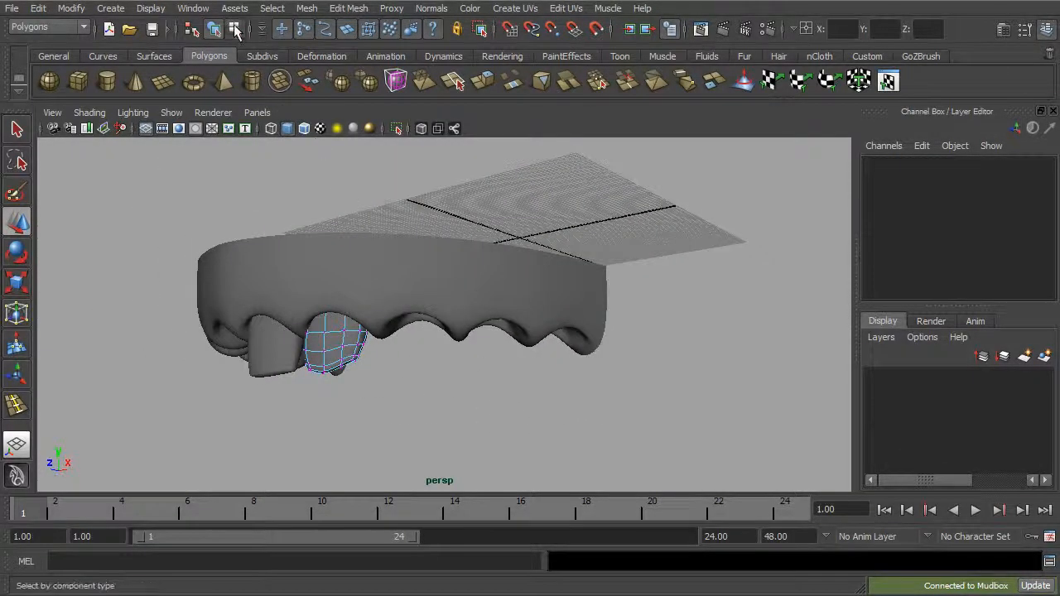
pyautogui.click(214, 30)
# Step: Duplicate the first tooth and place the copy at the rearmost socket, rotated 69.025 degrees in Y
pyautogui.click(280, 369)
pyautogui.keyDown('alt'); pyautogui.moveTo(377, 370); pyautogui.dragTo(341, 370); pyautogui.keyUp('alt')
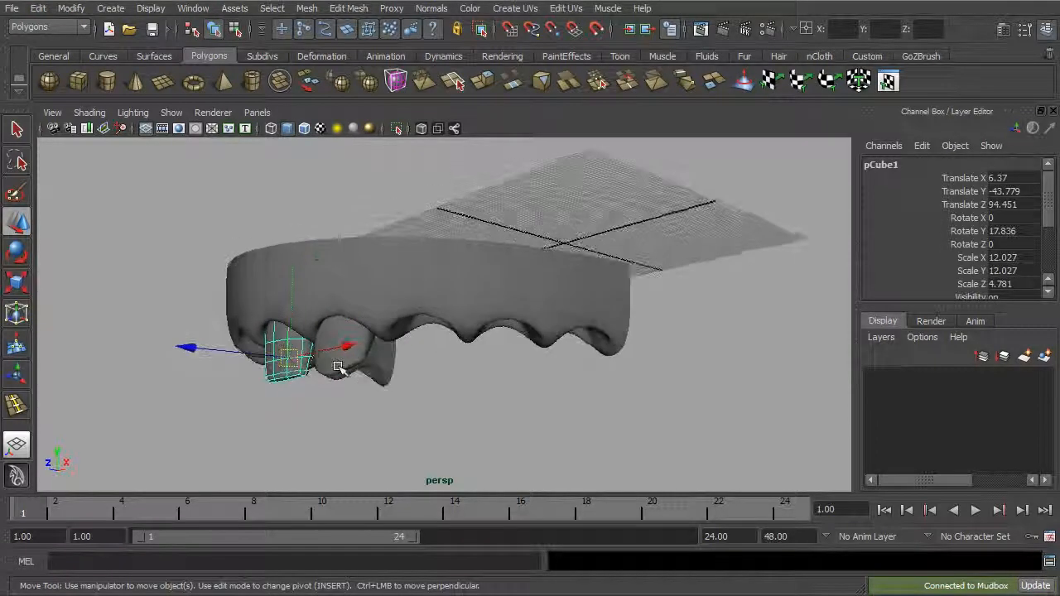
pyautogui.hotkey('ctrl', 'd')
pyautogui.moveTo(245, 356); pyautogui.dragTo(440, 371)
pyautogui.moveTo(541, 381); pyautogui.dragTo(687, 367)
pyautogui.press('e')
pyautogui.moveTo(591, 354); pyautogui.dragTo(477, 295)
# Step: Shorten the rear tooth into a molar by scaling its height to 8.302
pyautogui.press('r')
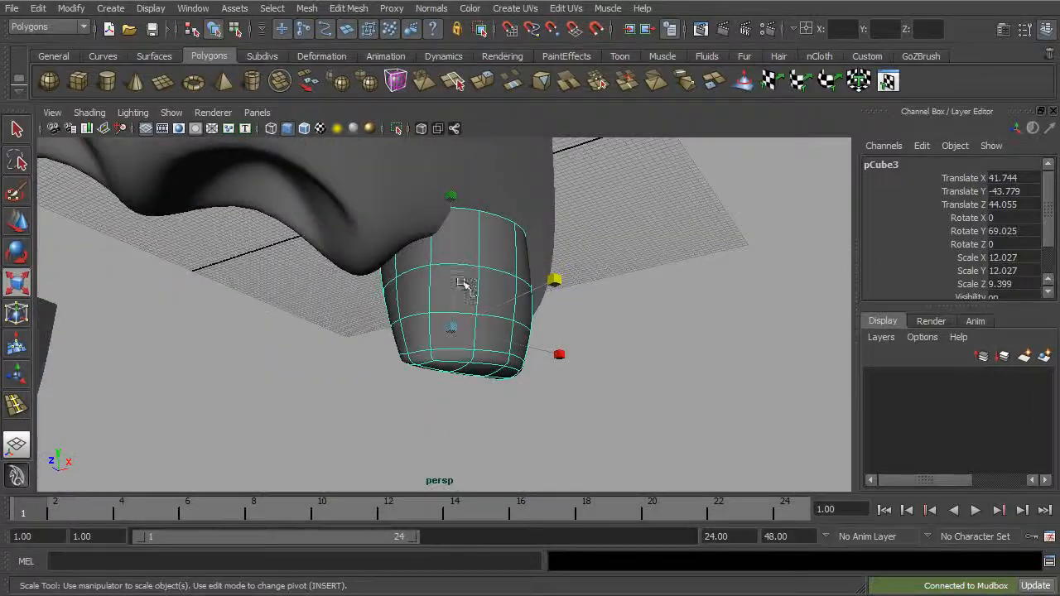
pyautogui.moveTo(454, 197); pyautogui.dragTo(451, 236)
pyautogui.keyDown('alt'); pyautogui.moveTo(451, 236); pyautogui.dragTo(568, 225); pyautogui.keyUp('alt')
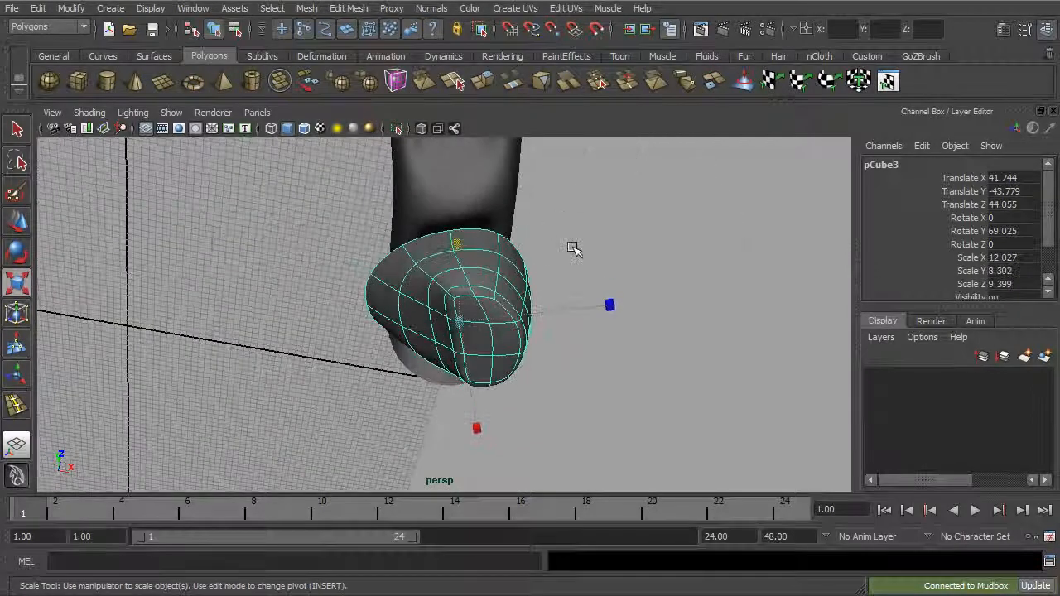
pyautogui.keyDown('alt'); pyautogui.moveTo(492, 316); pyautogui.dragTo(507, 351); pyautogui.keyUp('alt')
pyautogui.moveTo(505, 305); pyautogui.dragTo(461, 310, button='right')
pyautogui.keyDown('alt'); pyautogui.moveTo(461, 310); pyautogui.dragTo(563, 230); pyautogui.keyUp('alt')
# Step: Reposition the upper back vertices of the rear tooth to fit it inside its socket
pyautogui.press('w')
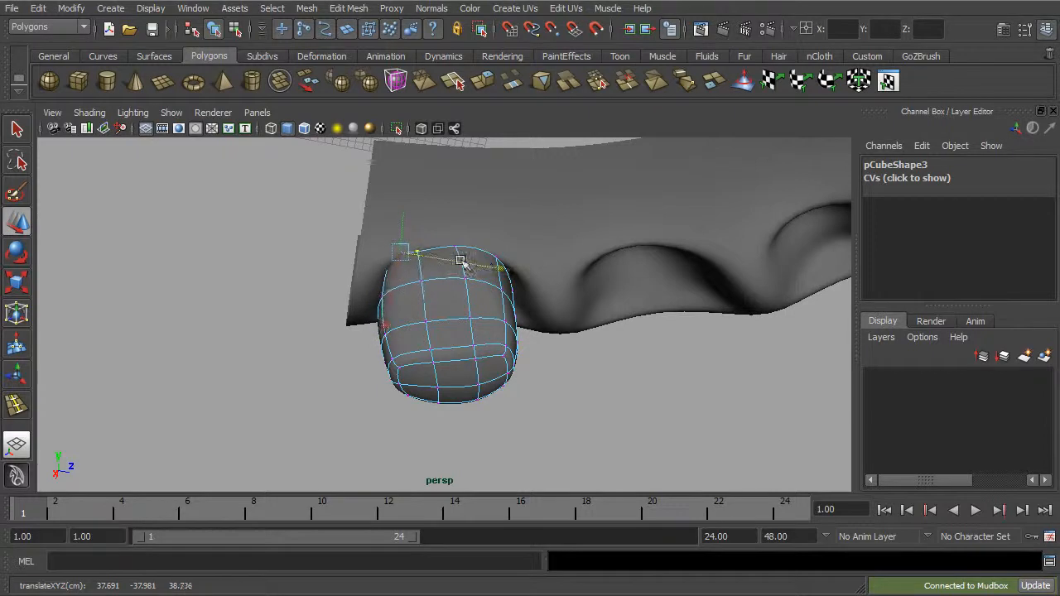
pyautogui.click(235, 29)
pyautogui.click(214, 30)
pyautogui.keyDown('alt'); pyautogui.moveTo(397, 217); pyautogui.dragTo(236, 265); pyautogui.keyUp('alt')
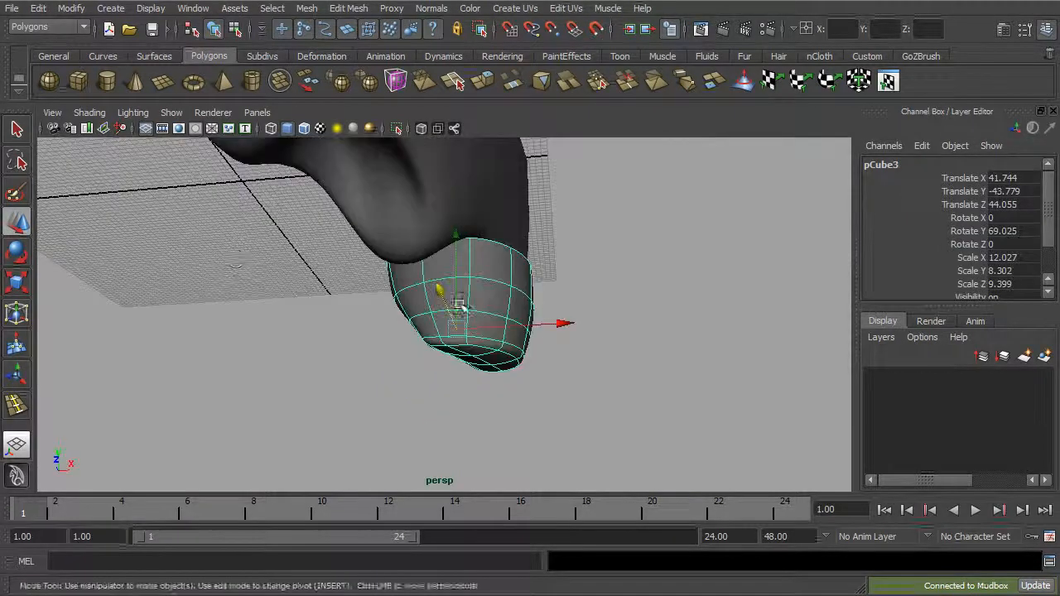
# Step: Scale the rear tooth down uniformly, and move it into the socket at Translate X 40.181 and Translate Y -40.421
pyautogui.press('e')
pyautogui.press('r')
pyautogui.moveTo(468, 332); pyautogui.dragTo(439, 331)
pyautogui.press('w')
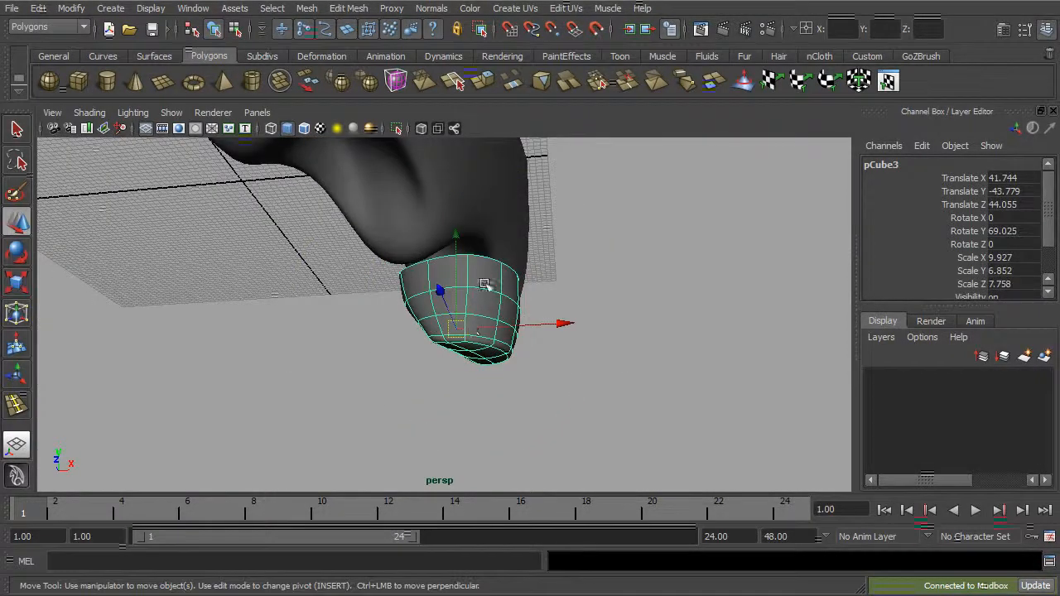
pyautogui.moveTo(456, 240); pyautogui.dragTo(458, 209)
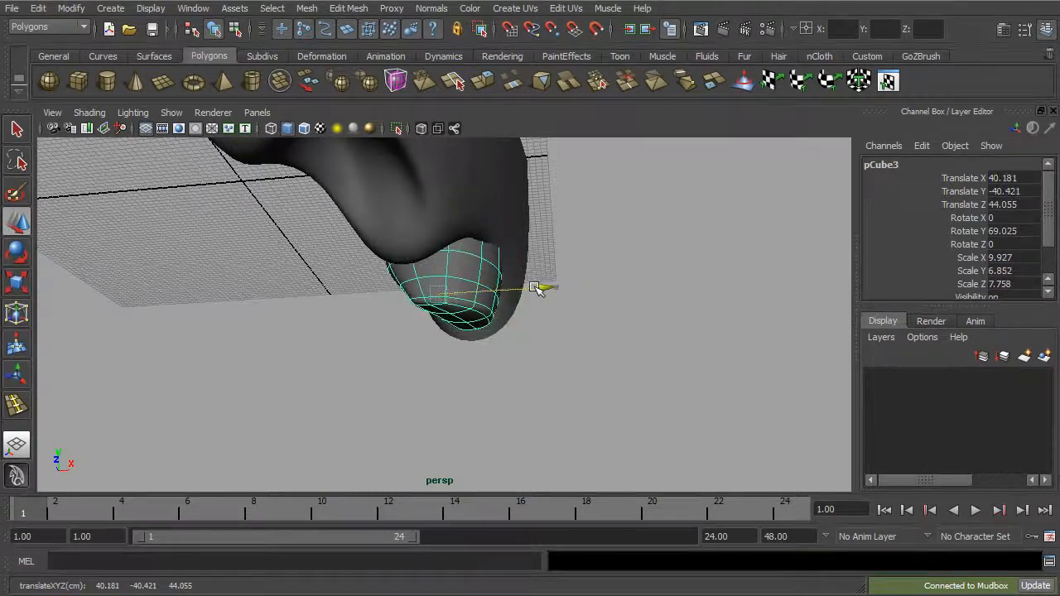
pyautogui.keyDown('alt'); pyautogui.moveTo(535, 295); pyautogui.dragTo(478, 300); pyautogui.keyUp('alt')
# Step: Widen the rear tooth, rotate it to 81.205 degrees in Y, and enlarge it to 14.938 by 8.823 by 9.99
pyautogui.press('r')
pyautogui.moveTo(584, 288); pyautogui.dragTo(595, 290)
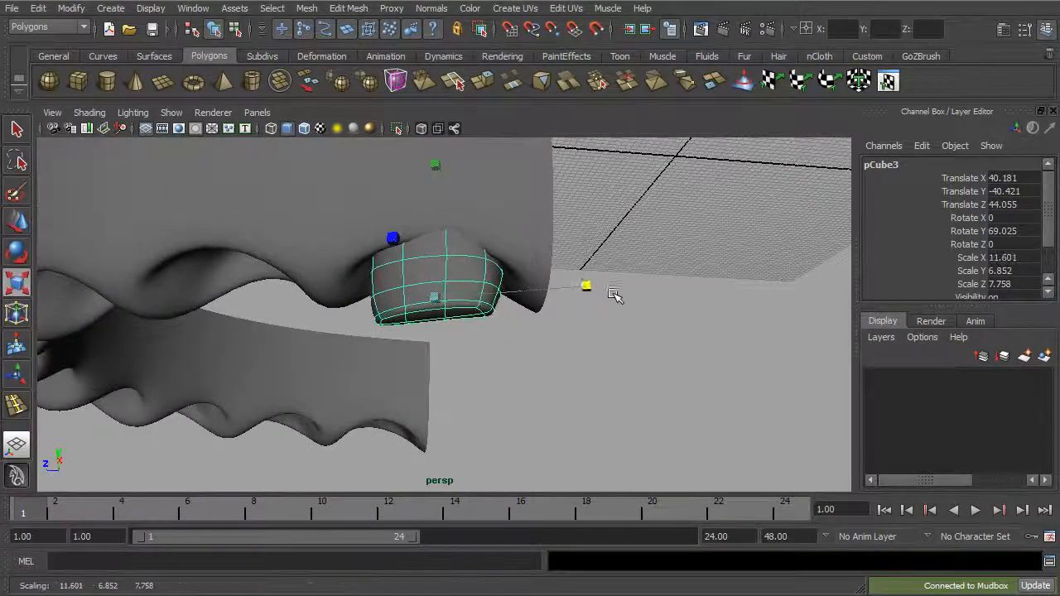
pyautogui.press('e')
pyautogui.moveTo(499, 260); pyautogui.dragTo(539, 264)
pyautogui.keyDown('alt'); pyautogui.moveTo(626, 246); pyautogui.dragTo(627, 343); pyautogui.keyUp('alt')
pyautogui.press('r')
pyautogui.moveTo(454, 345); pyautogui.dragTo(485, 367)
pyautogui.hotkey('ctrl', 'z')
pyautogui.press('w')
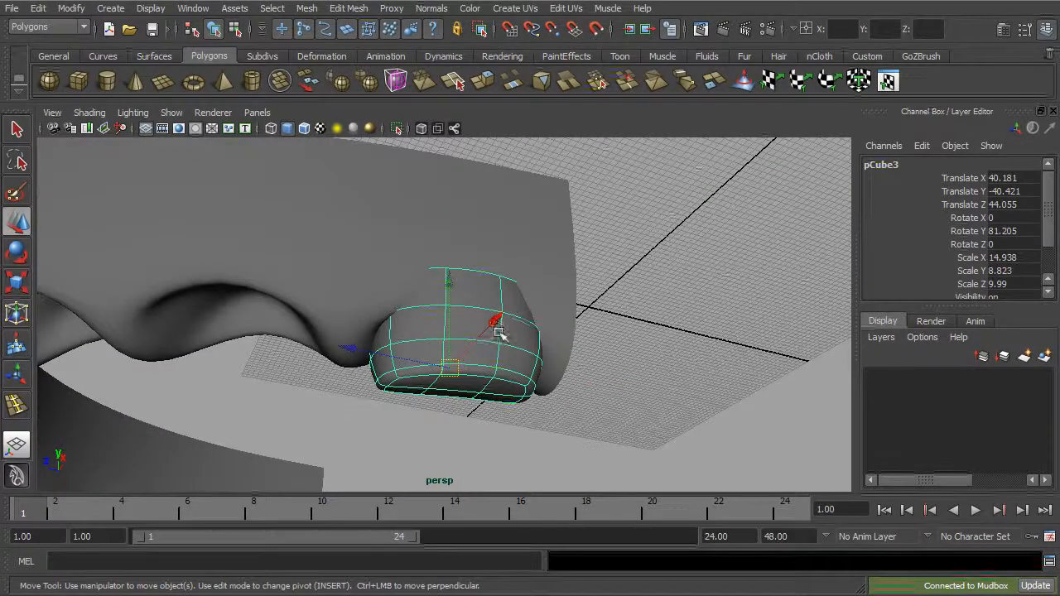
# Step: Shift the rear tooth sideways within its socket to Translate X 39.529
pyautogui.moveTo(495, 320); pyautogui.dragTo(562, 373)
pyautogui.click(524, 284)
pyautogui.moveTo(521, 284); pyautogui.dragTo(483, 296, button='right')
pyautogui.keyDown('alt'); pyautogui.moveTo(483, 295); pyautogui.dragTo(450, 298); pyautogui.keyUp('alt')
# Step: Thicken the first tooth by scaling its depth to 6.106
pyautogui.moveTo(476, 256); pyautogui.dragTo(408, 229)
pyautogui.keyDown('alt'); pyautogui.moveTo(349, 243); pyautogui.dragTo(354, 303); pyautogui.keyUp('alt')
pyautogui.click(338, 258)
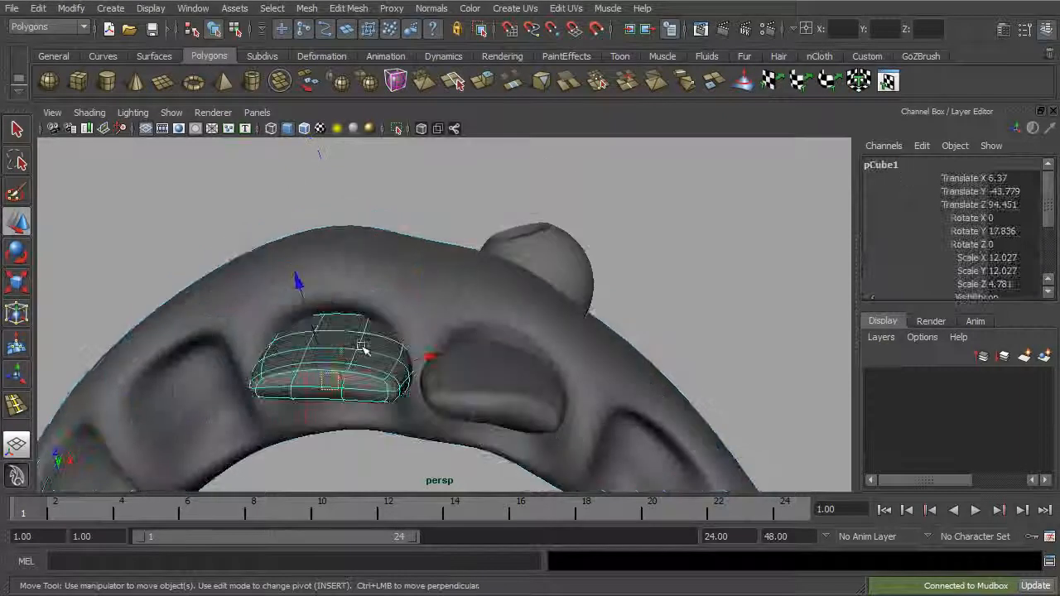
pyautogui.press('e')
pyautogui.press('r')
pyautogui.moveTo(338, 239); pyautogui.dragTo(338, 190)
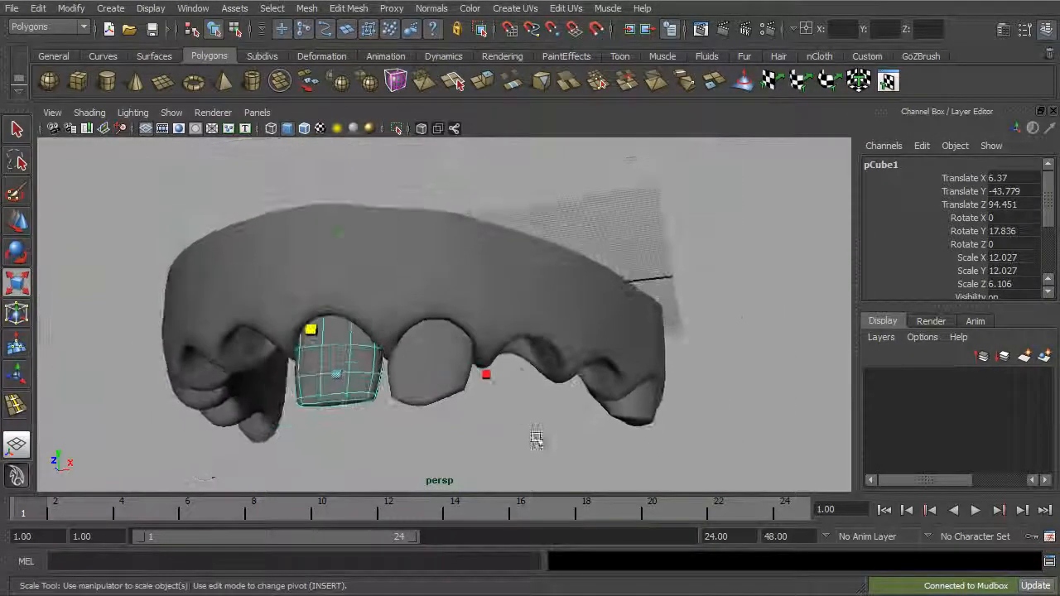
# Step: Select the gum arc together with its three teeth and examine the assembled set
pyautogui.keyDown('alt'); pyautogui.moveTo(540, 439); pyautogui.dragTo(563, 438); pyautogui.keyUp('alt')
pyautogui.click(236, 30)
pyautogui.click(214, 30)
pyautogui.keyDown('alt'); pyautogui.moveTo(535, 308); pyautogui.dragTo(539, 339); pyautogui.keyUp('alt')
pyautogui.keyDown('alt'); pyautogui.moveTo(579, 376); pyautogui.dragTo(563, 338); pyautogui.keyUp('alt')
pyautogui.moveTo(205, 242); pyautogui.dragTo(722, 403)
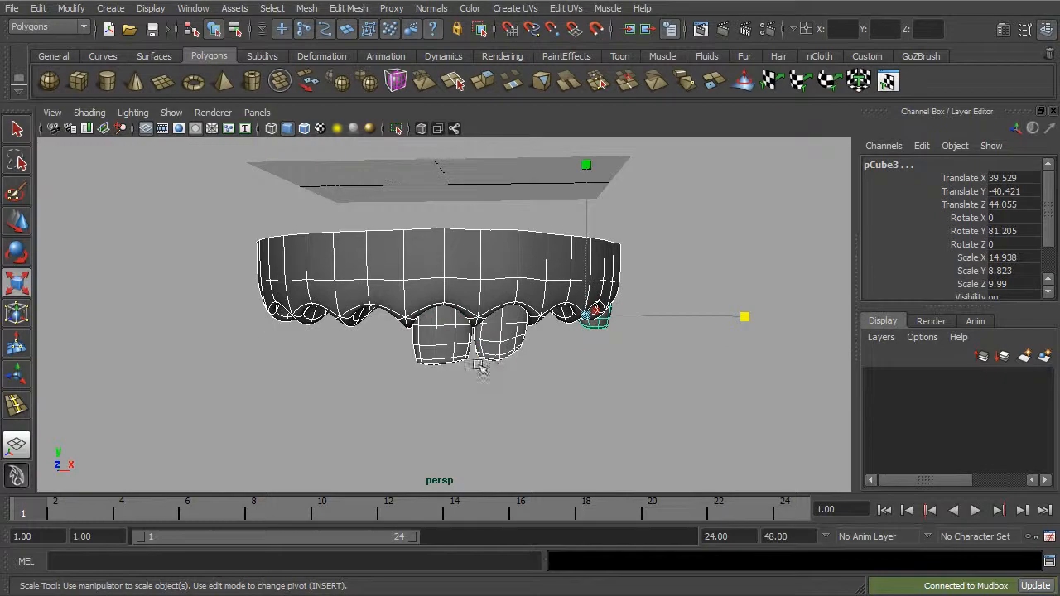
pyautogui.keyDown('alt'); pyautogui.moveTo(592, 383); pyautogui.dragTo(430, 355); pyautogui.keyUp('alt')
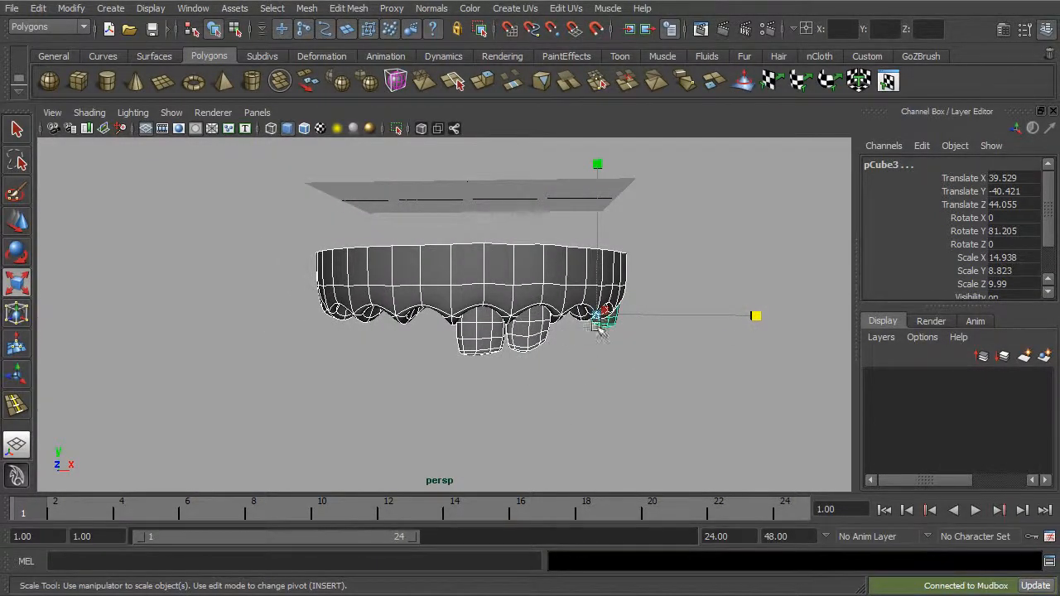
pyautogui.keyDown('alt'); pyautogui.moveTo(572, 295); pyautogui.dragTo(687, 339); pyautogui.keyUp('alt')
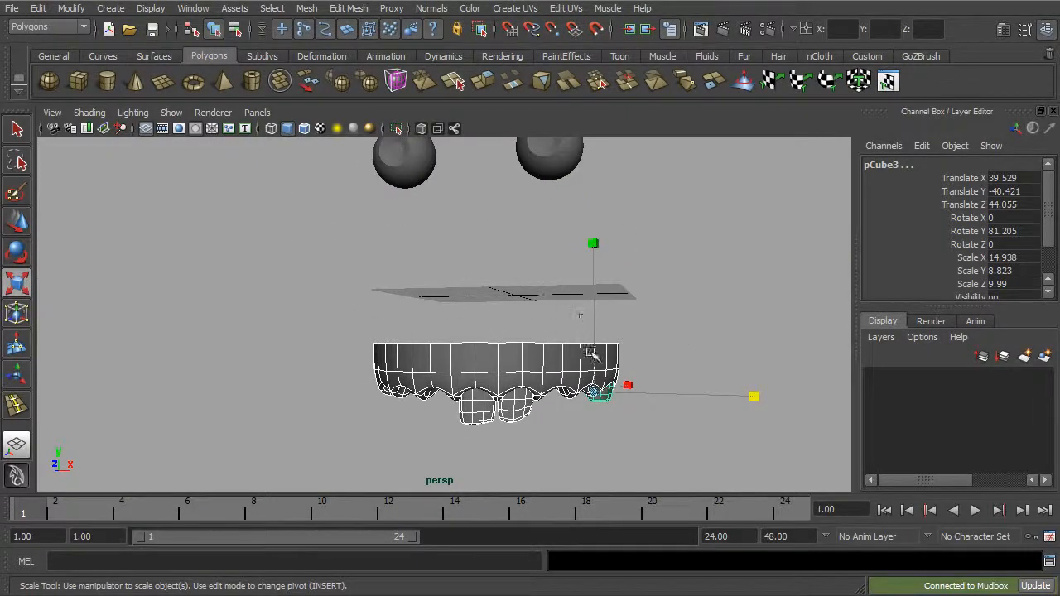
pyautogui.keyDown('alt'); pyautogui.moveTo(580, 317); pyautogui.dragTo(550, 296); pyautogui.keyUp('alt')
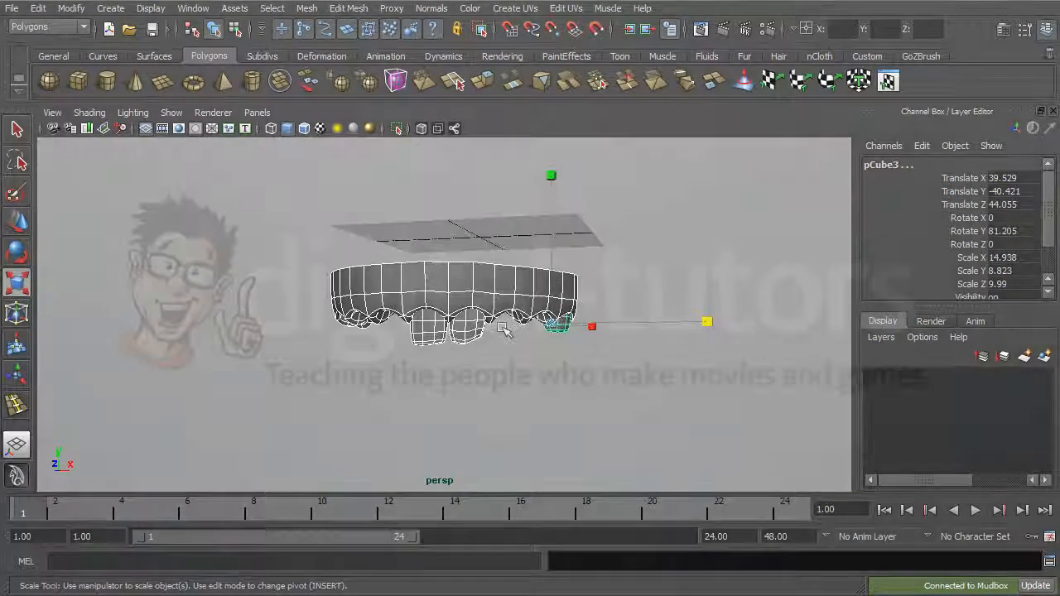
pyautogui.keyDown('alt'); pyautogui.moveTo(532, 298); pyautogui.dragTo(548, 303); pyautogui.keyUp('alt')
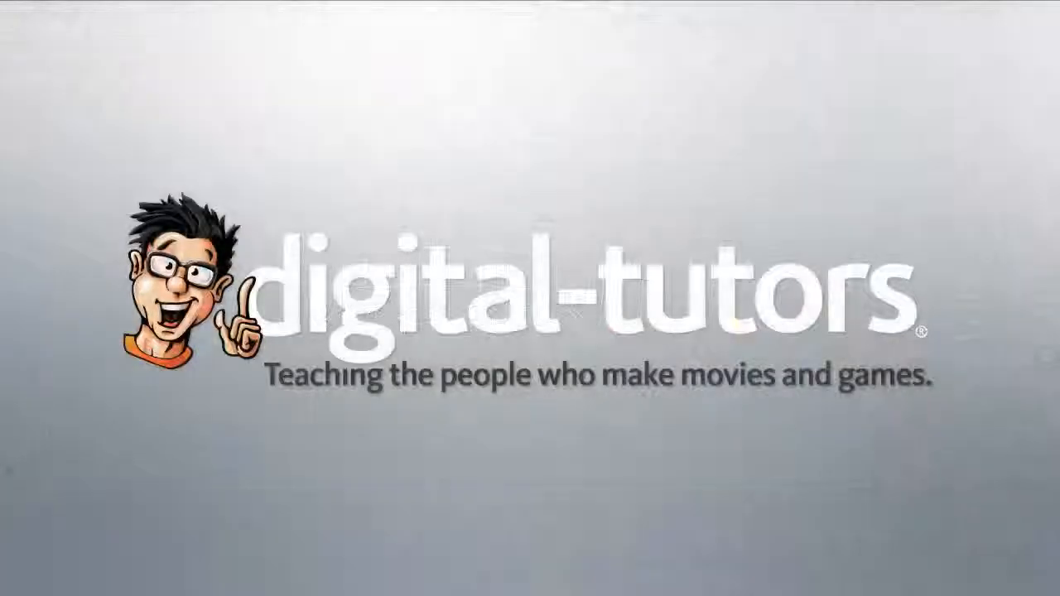